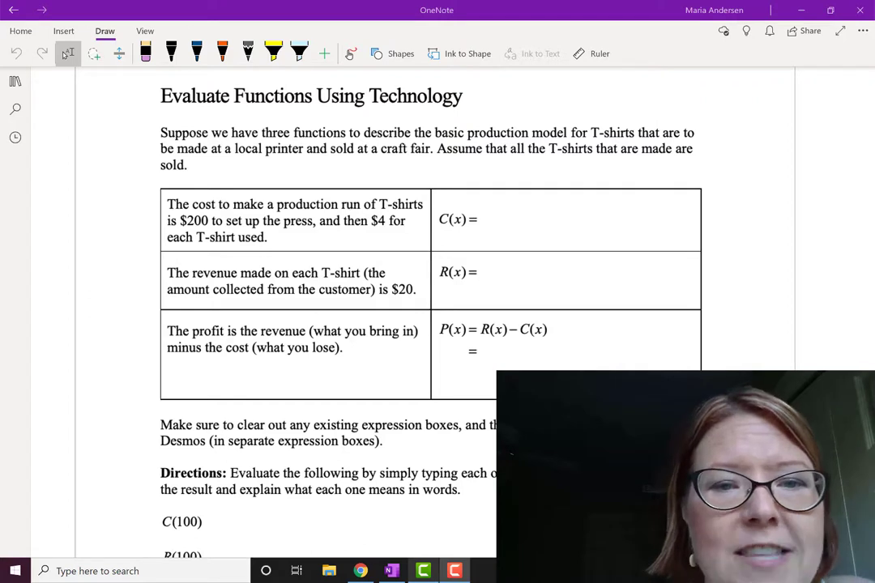
# Handwrite the definition "x = number of T-shirts" in blue ink above the table
pyautogui.click(197, 53)
pyautogui.click(196, 53)
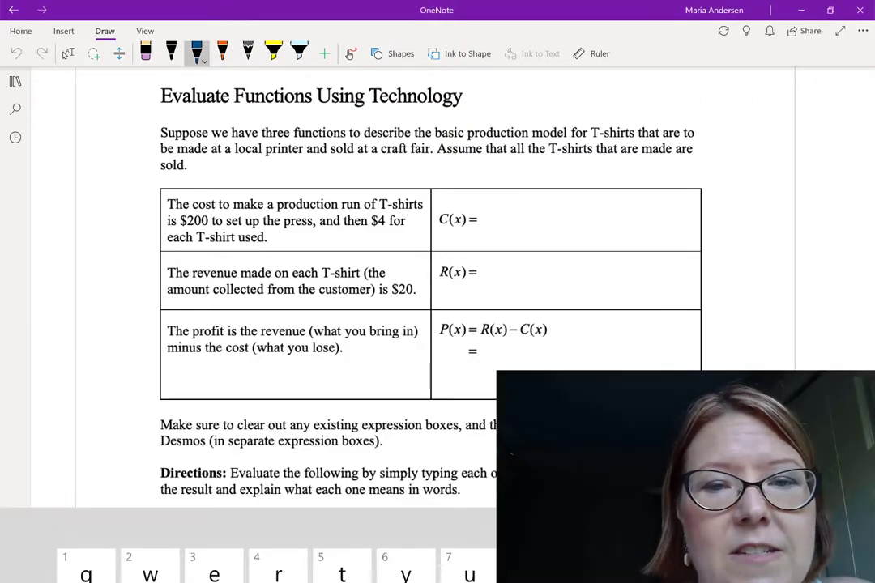
pyautogui.moveTo(278, 165)
pyautogui.mouseDown()
pyautogui.moveTo(294, 171)
pyautogui.moveTo(281, 177)
pyautogui.moveTo(308, 167)
pyautogui.mouseUp()
pyautogui.moveTo(297, 172); pyautogui.dragTo(369, 175)
pyautogui.moveTo(373, 162); pyautogui.dragTo(383, 173)
pyautogui.moveTo(386, 170); pyautogui.dragTo(394, 173)
pyautogui.moveTo(395, 175); pyautogui.dragTo(402, 169)
pyautogui.moveTo(407, 168)
pyautogui.mouseDown()
pyautogui.moveTo(411, 177)
pyautogui.moveTo(434, 174)
pyautogui.mouseUp()
pyautogui.moveTo(428, 162); pyautogui.dragTo(443, 162)
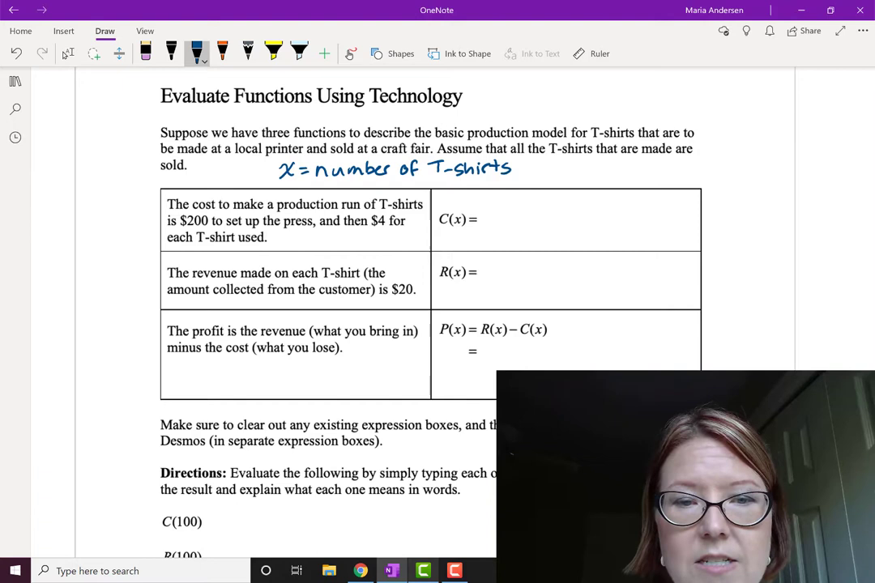
# Handwrite 4x + 200 as the cost function C(x) and 20x as the revenue function R(x) in the table
pyautogui.moveTo(492, 212)
pyautogui.mouseDown()
pyautogui.moveTo(495, 229)
pyautogui.moveTo(535, 220)
pyautogui.moveTo(529, 227)
pyautogui.moveTo(555, 226)
pyautogui.moveTo(562, 213)
pyautogui.moveTo(578, 215)
pyautogui.mouseUp()
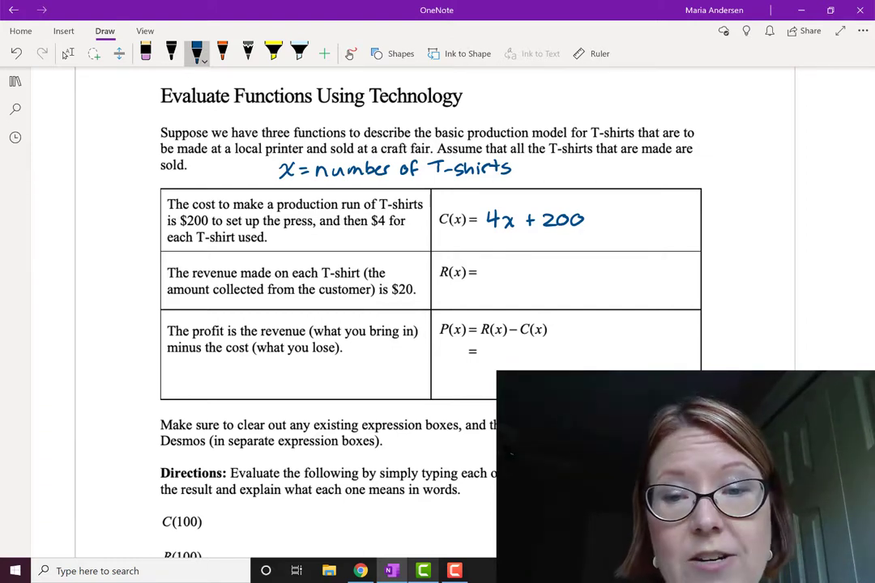
pyautogui.moveTo(485, 270)
pyautogui.mouseDown()
pyautogui.moveTo(497, 281)
pyautogui.moveTo(509, 271)
pyautogui.moveTo(525, 279)
pyautogui.moveTo(517, 281)
pyautogui.mouseUp()
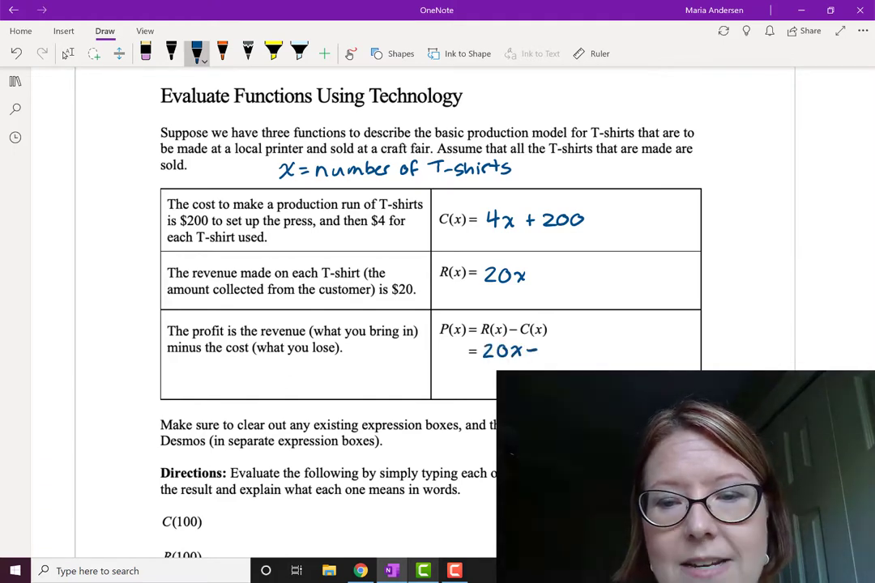
# Write the profit function P(x) as 20x − (4x + 200), with the cost expression in parentheses
pyautogui.moveTo(555, 341); pyautogui.dragTo(551, 357)
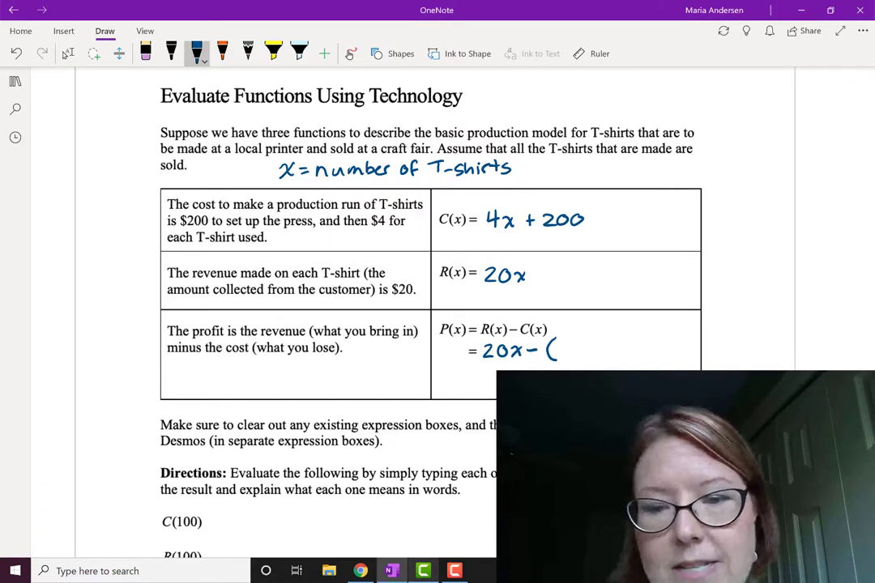
pyautogui.moveTo(570, 341)
pyautogui.mouseDown()
pyautogui.moveTo(567, 351)
pyautogui.moveTo(578, 350)
pyautogui.mouseUp()
pyautogui.moveTo(574, 342)
pyautogui.mouseDown()
pyautogui.moveTo(574, 358)
pyautogui.moveTo(587, 354)
pyautogui.moveTo(576, 356)
pyautogui.mouseUp()
pyautogui.moveTo(598, 345); pyautogui.dragTo(602, 350)
pyautogui.moveTo(607, 345); pyautogui.dragTo(619, 355)
pyautogui.moveTo(624, 344)
pyautogui.mouseDown()
pyautogui.moveTo(622, 354)
pyautogui.moveTo(625, 344)
pyautogui.mouseUp()
pyautogui.moveTo(637, 344)
pyautogui.mouseDown()
pyautogui.moveTo(638, 354)
pyautogui.moveTo(640, 344)
pyautogui.mouseUp()
pyautogui.moveTo(644, 338); pyautogui.dragTo(645, 359)
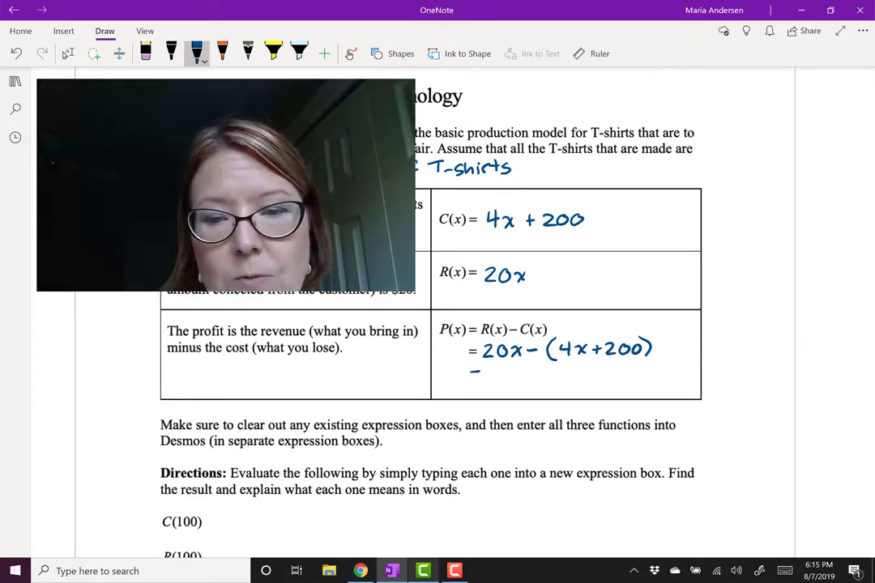
# Write the distributed form = 20x − 4x − 200 on the line beneath the first profit expression
pyautogui.moveTo(470, 371); pyautogui.dragTo(480, 372)
pyautogui.moveTo(470, 379)
pyautogui.mouseDown()
pyautogui.moveTo(506, 379)
pyautogui.moveTo(513, 370)
pyautogui.mouseUp()
pyautogui.moveTo(516, 370)
pyautogui.mouseDown()
pyautogui.moveTo(524, 380)
pyautogui.moveTo(581, 381)
pyautogui.mouseUp()
pyautogui.moveTo(581, 370)
pyautogui.mouseDown()
pyautogui.moveTo(569, 381)
pyautogui.moveTo(645, 367)
pyautogui.mouseUp()
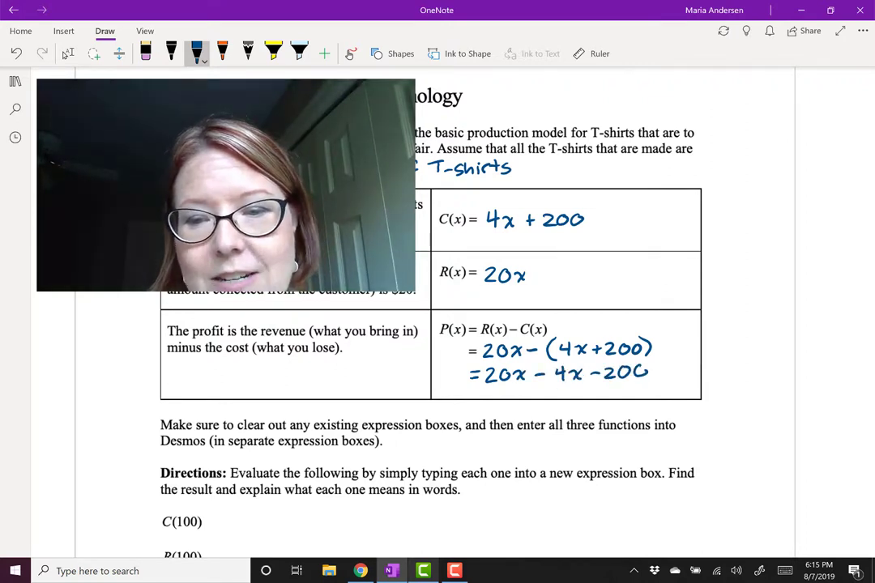
# Handwrite the profit function with its like terms combined on a new line below the distributed form
pyautogui.moveTo(468, 391); pyautogui.dragTo(477, 391)
pyautogui.moveTo(468, 396); pyautogui.dragTo(498, 398)
pyautogui.moveTo(514, 388)
pyautogui.mouseDown()
pyautogui.moveTo(507, 397)
pyautogui.moveTo(532, 399)
pyautogui.moveTo(523, 400)
pyautogui.moveTo(588, 389)
pyautogui.mouseUp()
pyautogui.moveTo(442, 388); pyautogui.dragTo(438, 394)
pyautogui.moveTo(448, 387)
pyautogui.mouseDown()
pyautogui.moveTo(446, 401)
pyautogui.moveTo(459, 400)
pyautogui.mouseUp()
pyautogui.moveTo(459, 391)
pyautogui.mouseDown()
pyautogui.moveTo(450, 401)
pyautogui.moveTo(463, 401)
pyautogui.mouseUp()
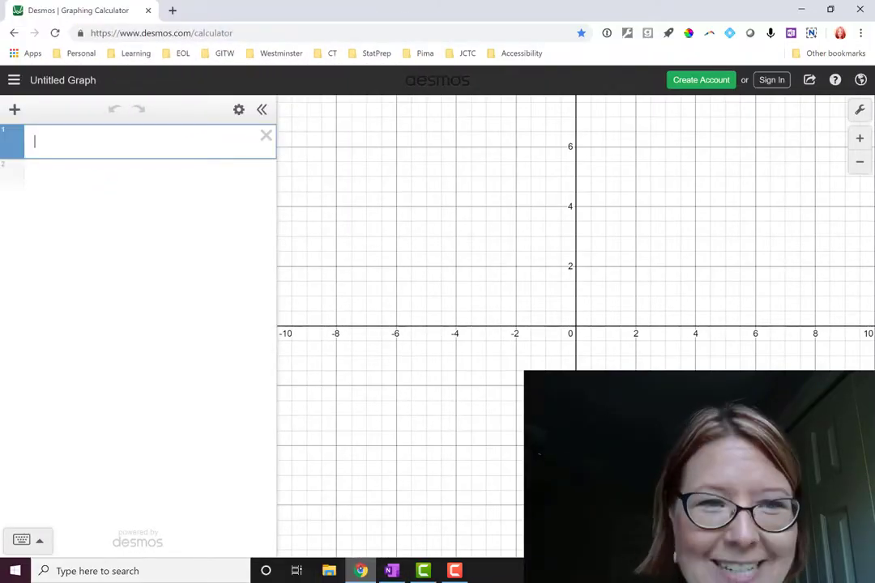
# In the Desmos graphing calculator, define the cost function C(x) = 4x + 200 in the first expression
pyautogui.click(146, 142)
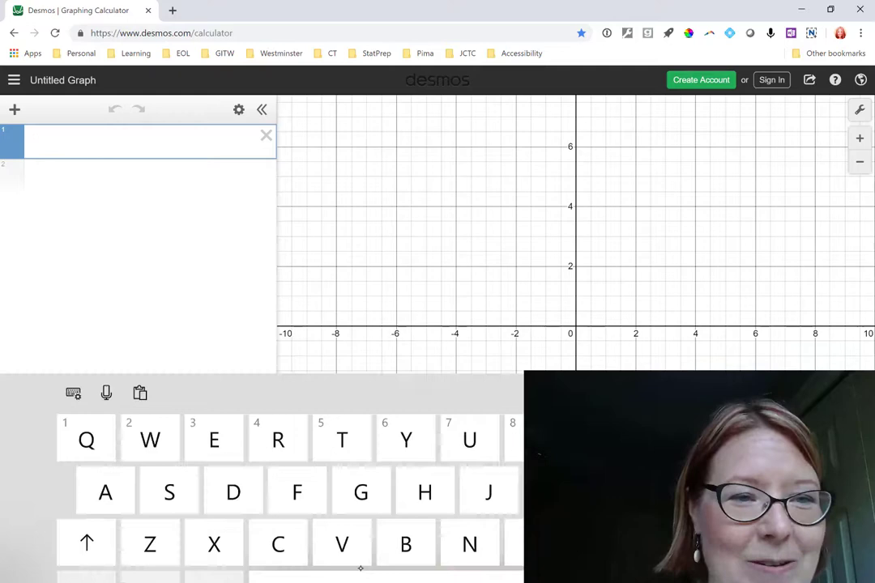
pyautogui.write('C')
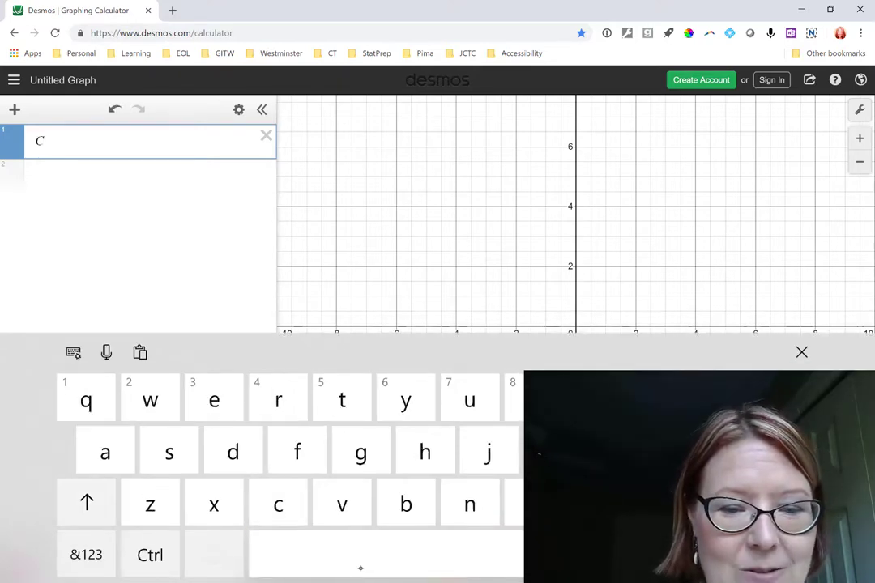
pyautogui.click(802, 352)
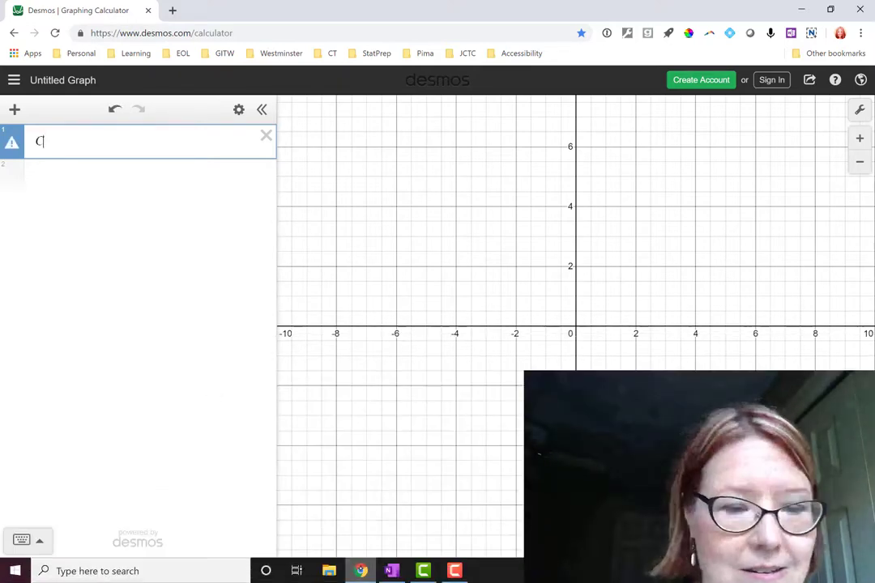
pyautogui.click(21, 539)
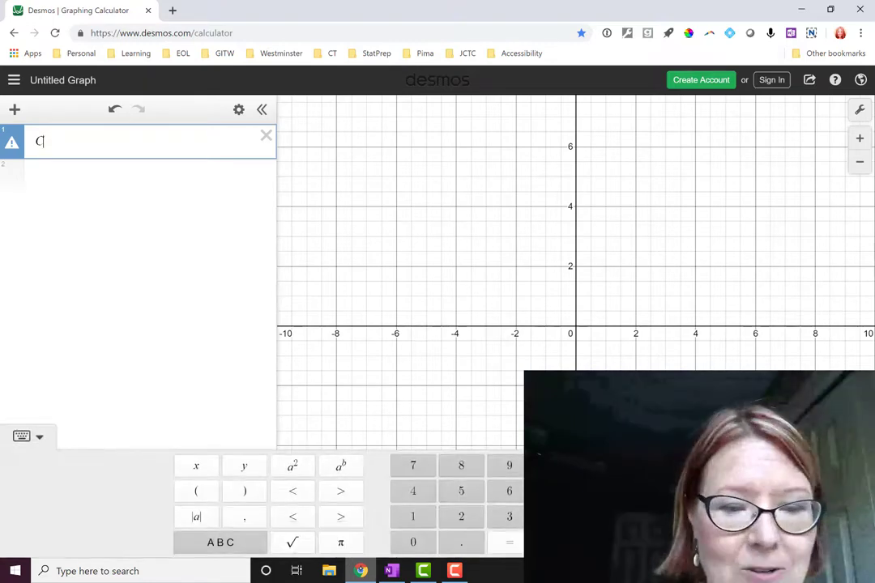
pyautogui.write('(x')
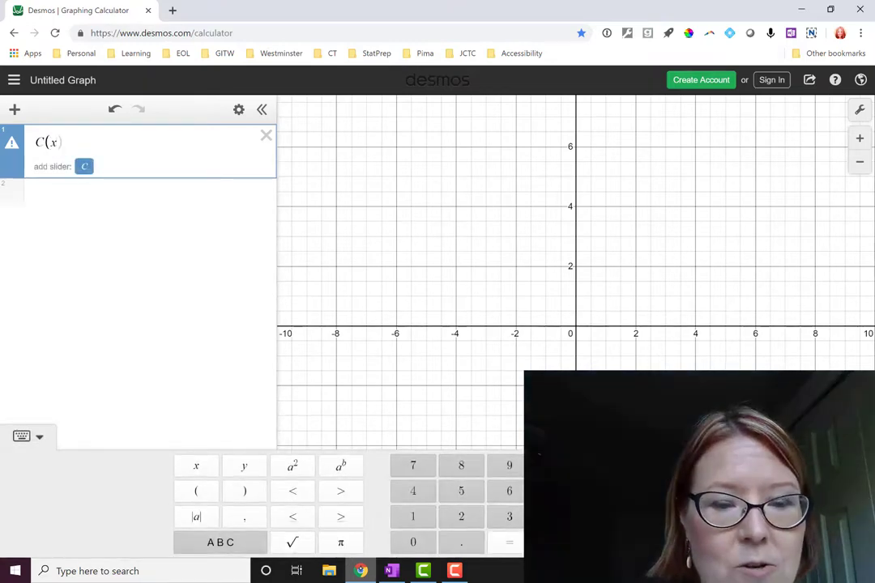
pyautogui.write(') ')
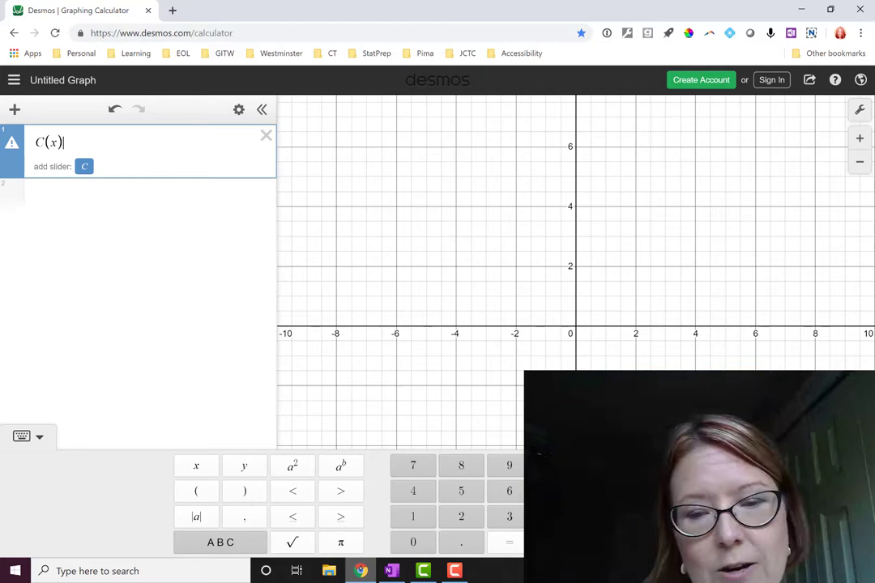
pyautogui.write('= ')
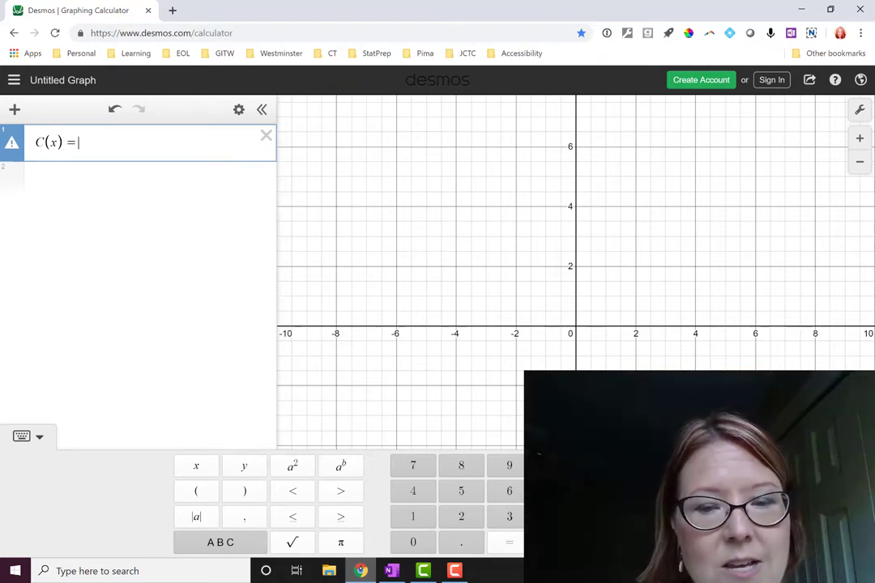
pyautogui.write('4x ')
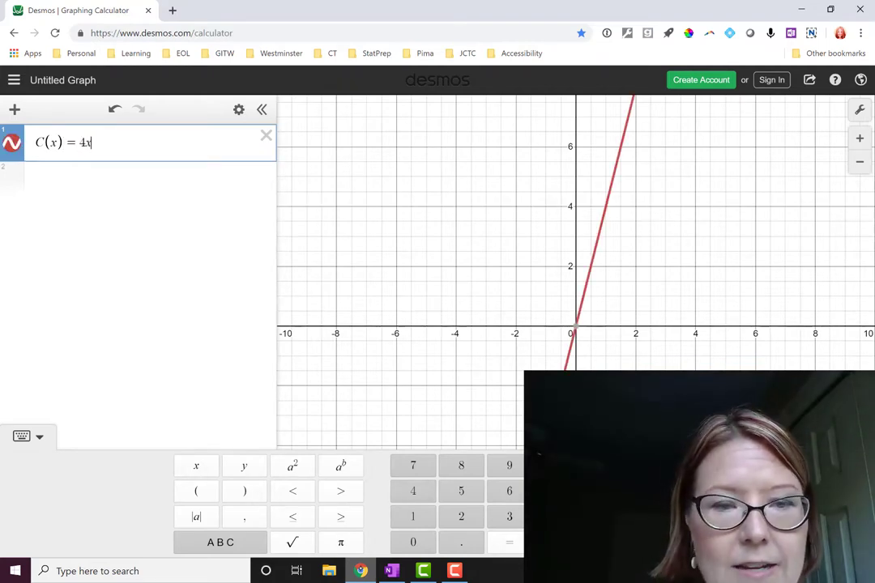
pyautogui.write('+ 2')
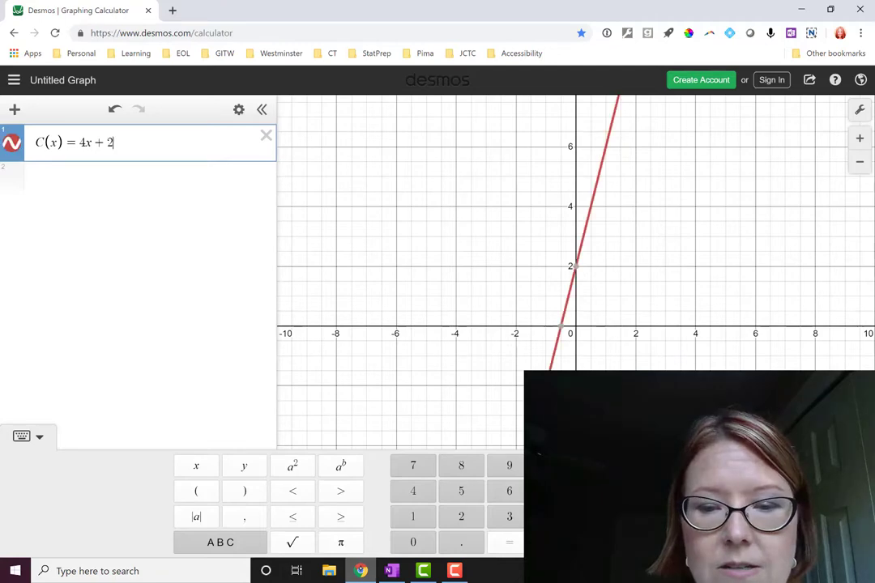
pyautogui.write('00')
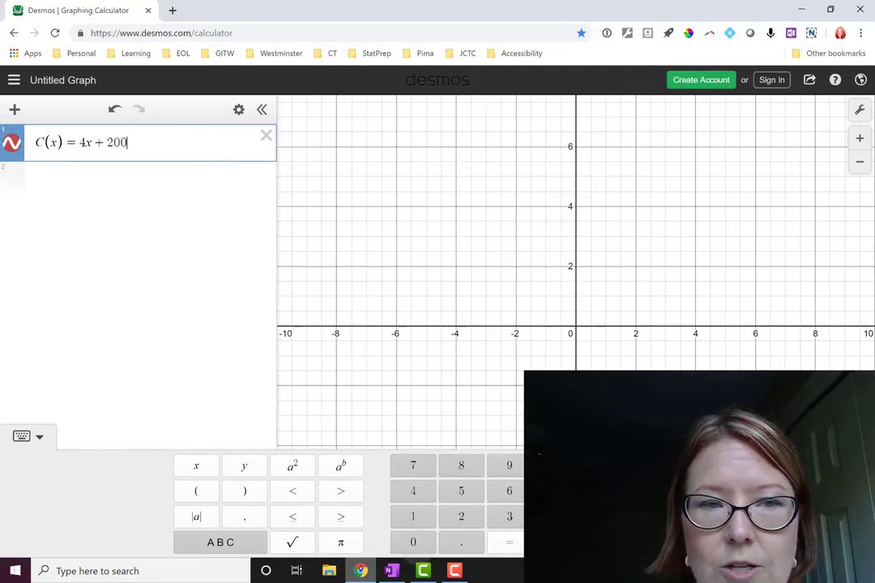
pyautogui.press('Return')
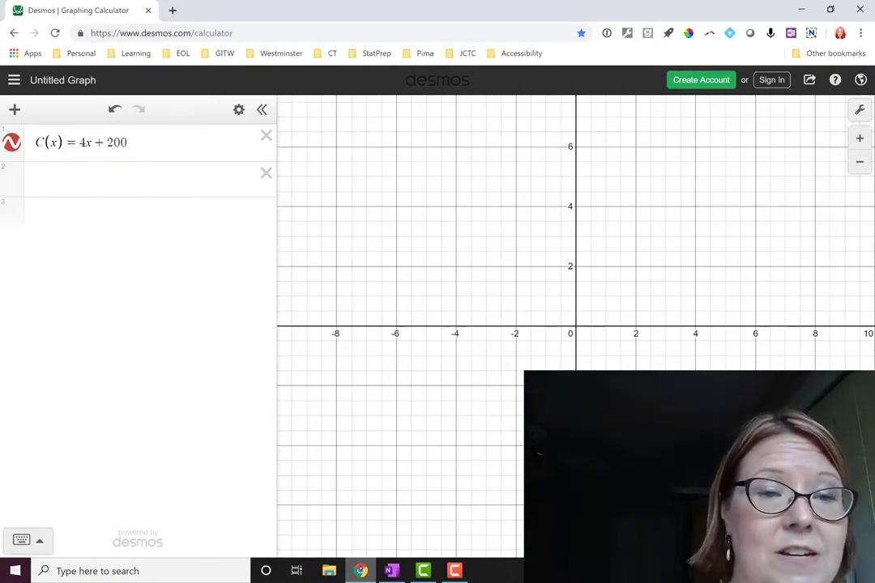
# Define the revenue function R(x) = 20x in the second expression
pyautogui.click(146, 179)
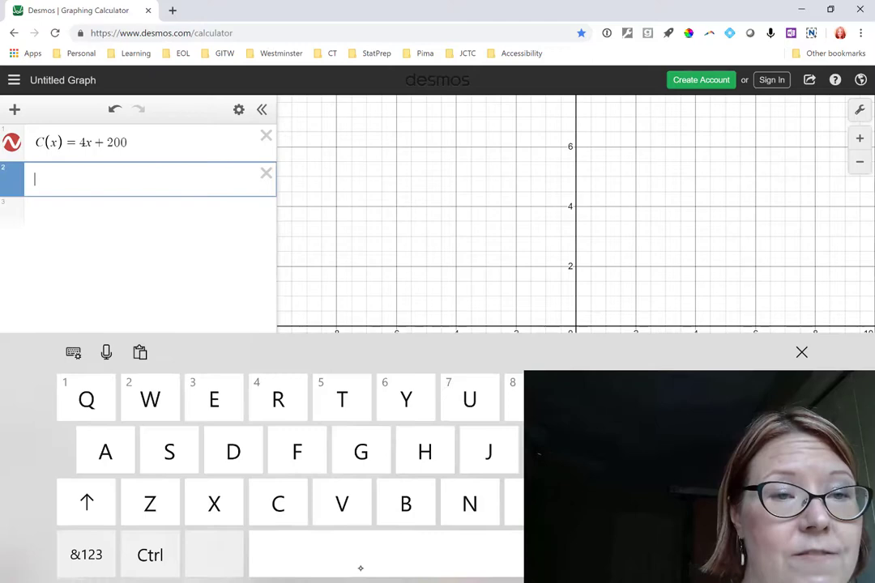
pyautogui.write('R')
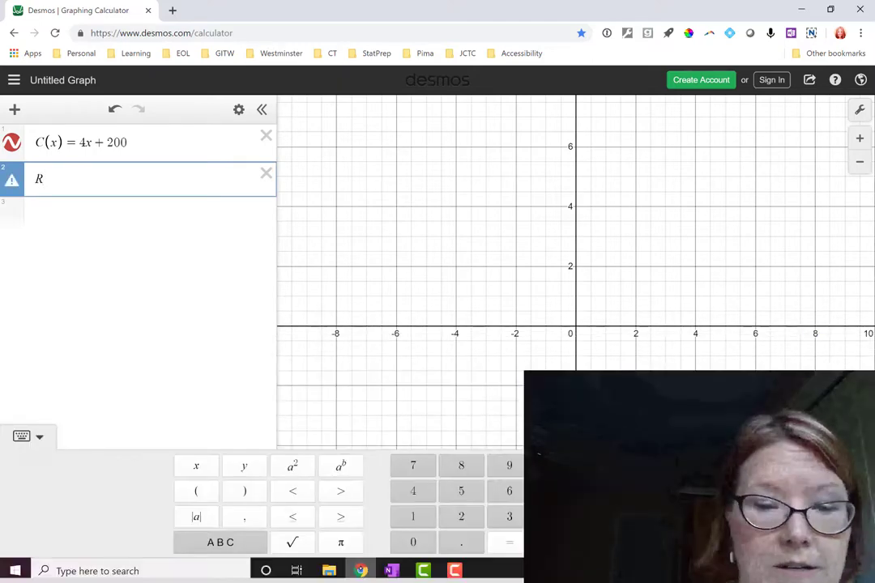
pyautogui.write('(')
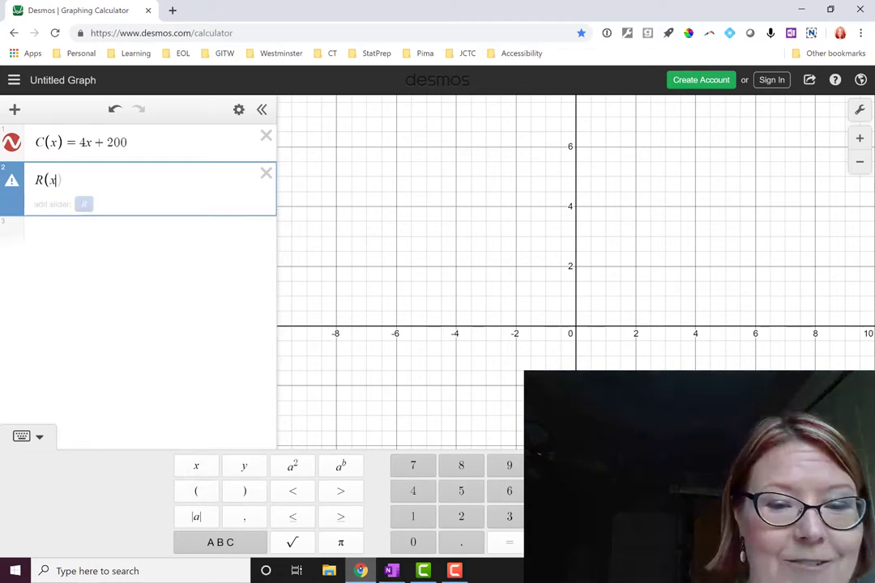
pyautogui.write('x) ')
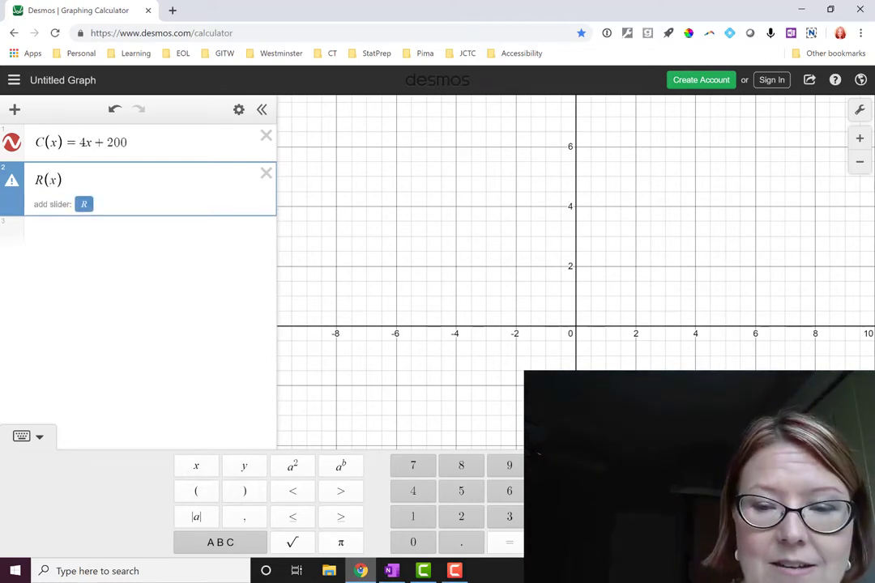
pyautogui.write('= ')
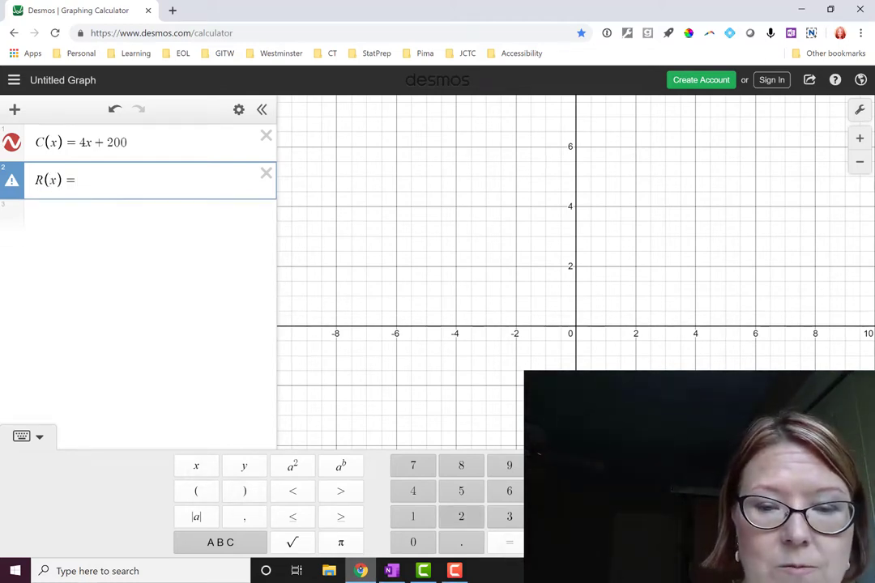
pyautogui.write('20x')
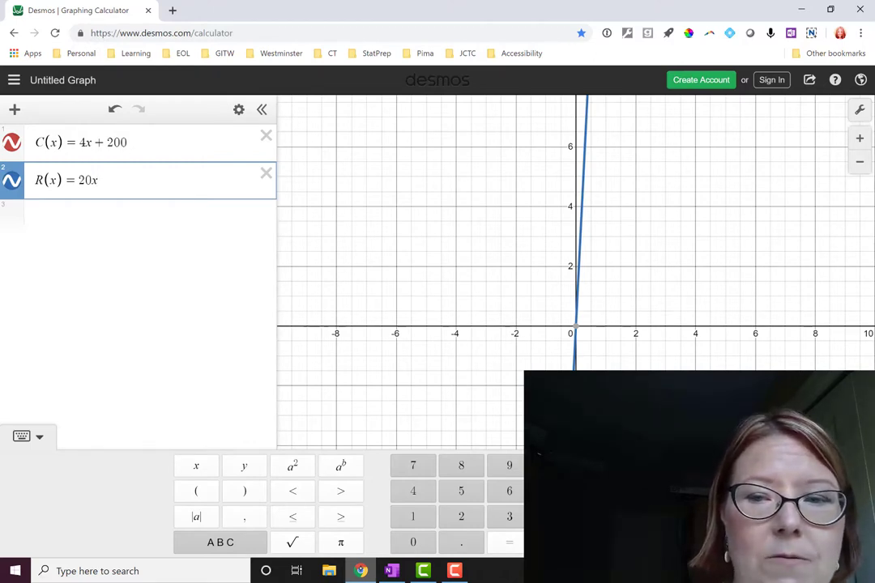
pyautogui.press('Return')
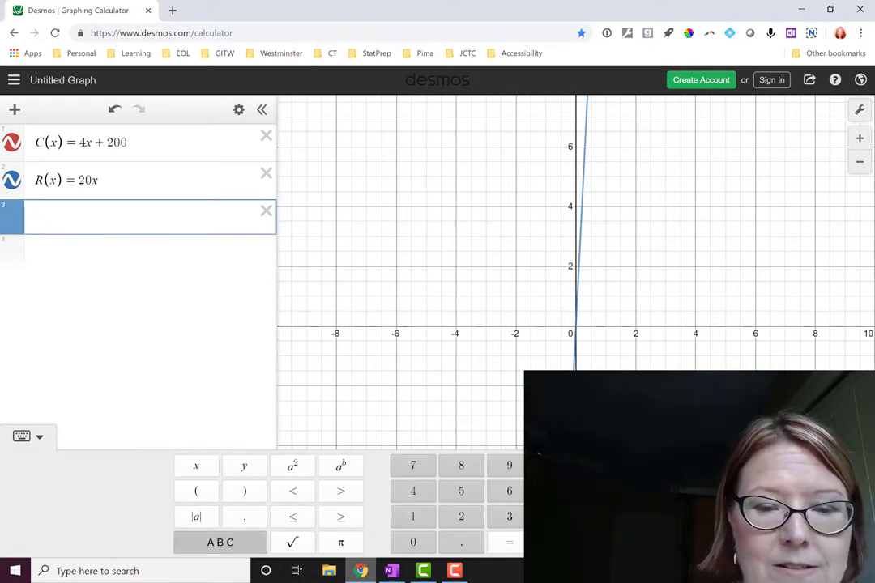
# Define the profit function P(x) = 16x − 200 in the third expression
pyautogui.click(220, 543)
pyautogui.write('P')
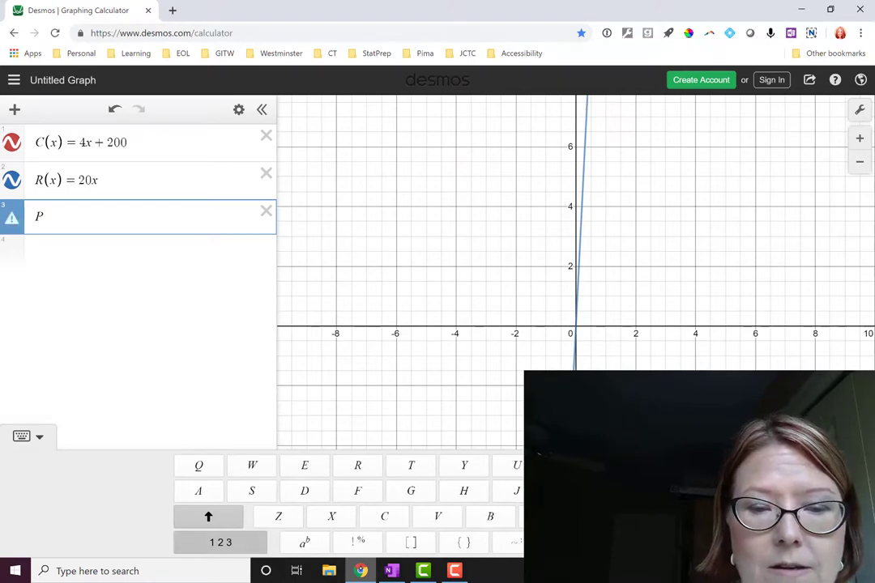
pyautogui.write('(x)')
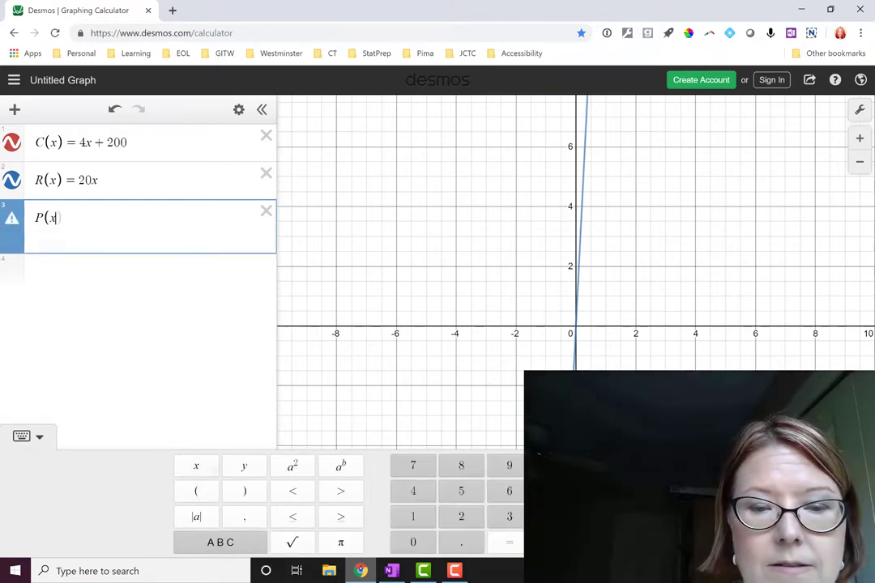
pyautogui.write('=')
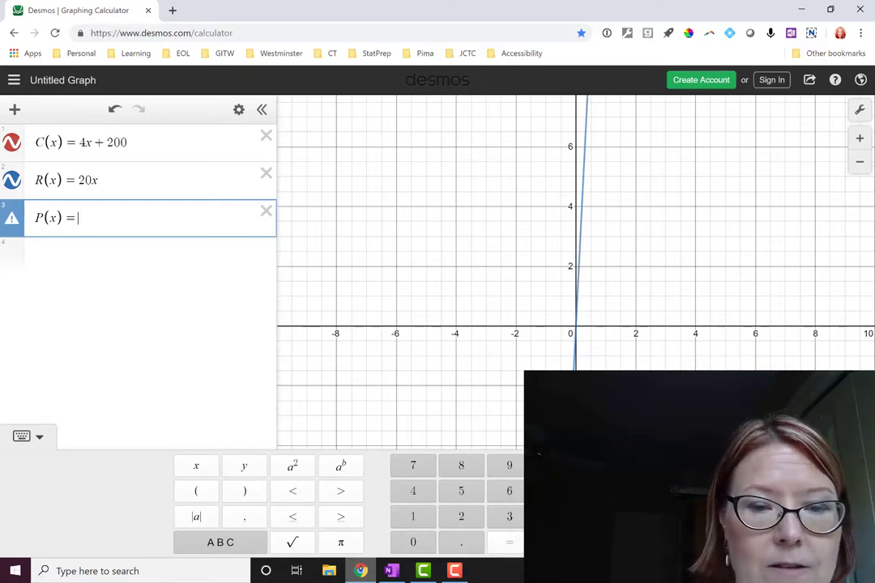
pyautogui.write('16x')
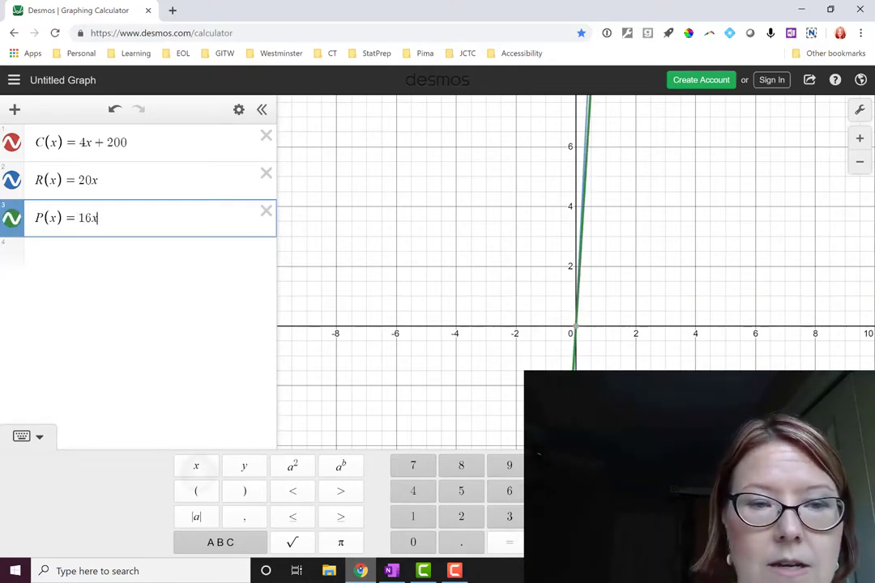
pyautogui.write('-200')
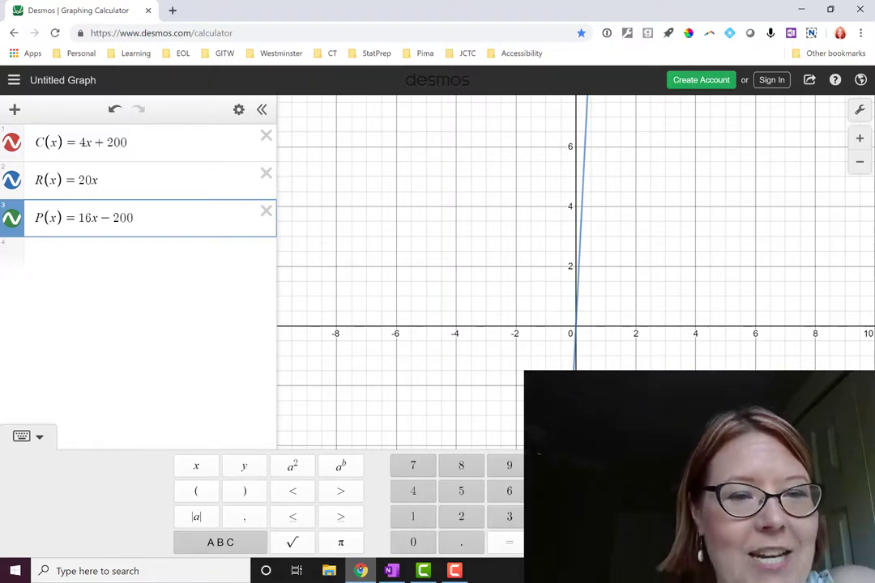
pyautogui.press('Return')
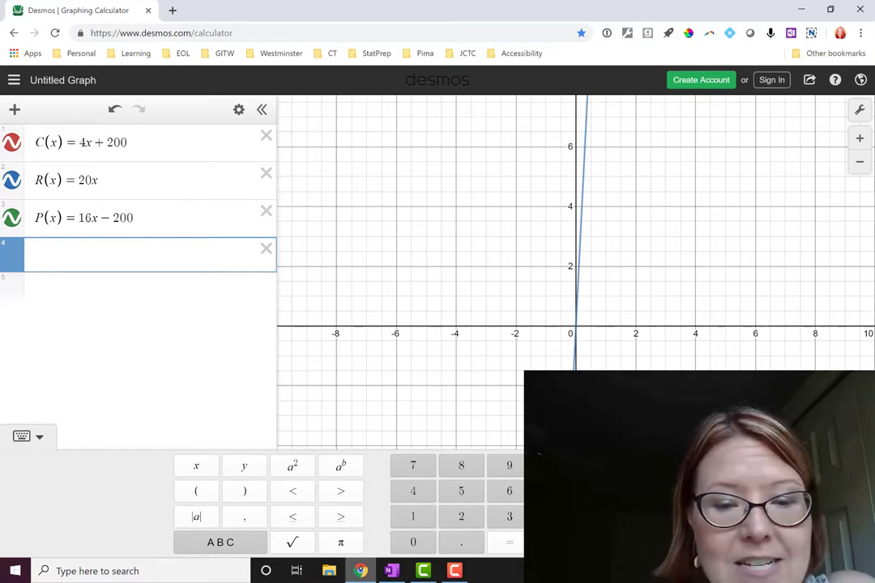
# Evaluate the cost function at 100 by entering C(100) in the fourth expression
pyautogui.click(220, 543)
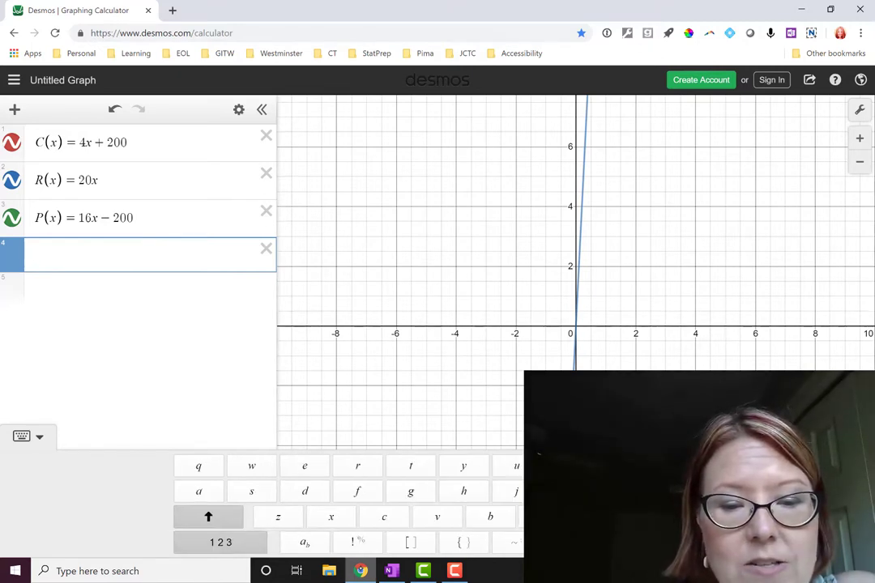
pyautogui.write('C')
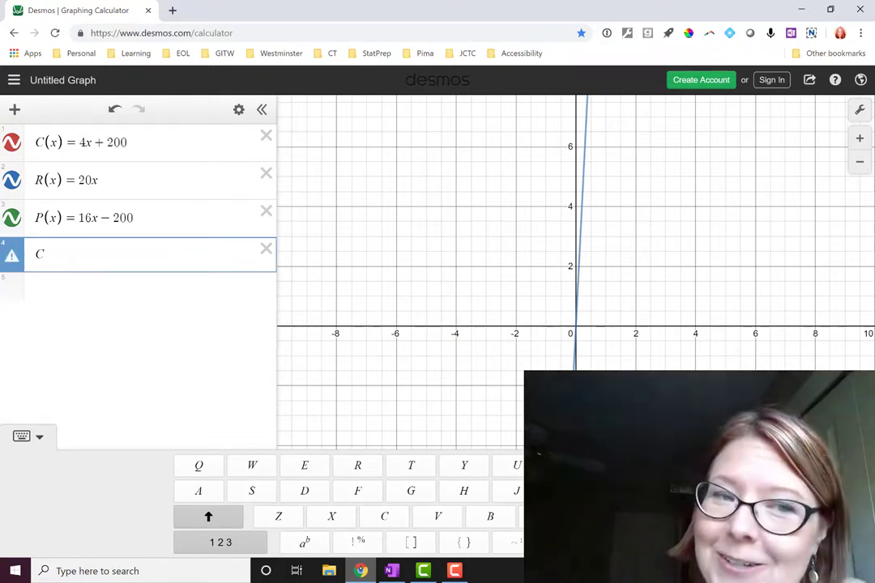
pyautogui.click(221, 542)
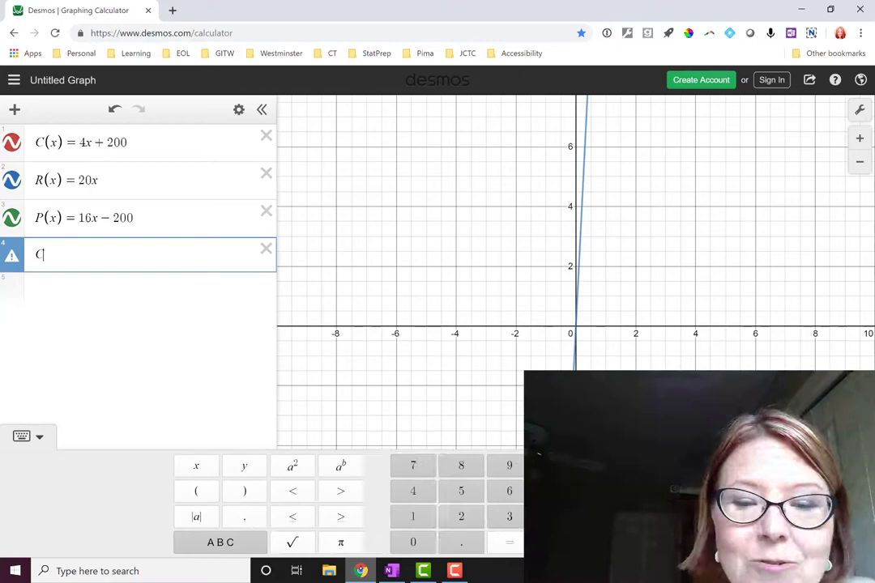
pyautogui.write('(')
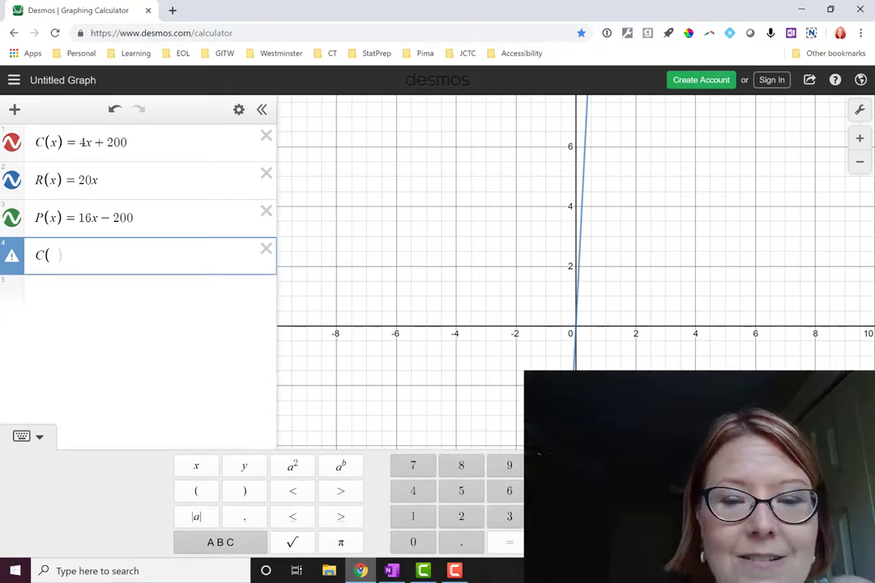
pyautogui.write('100')
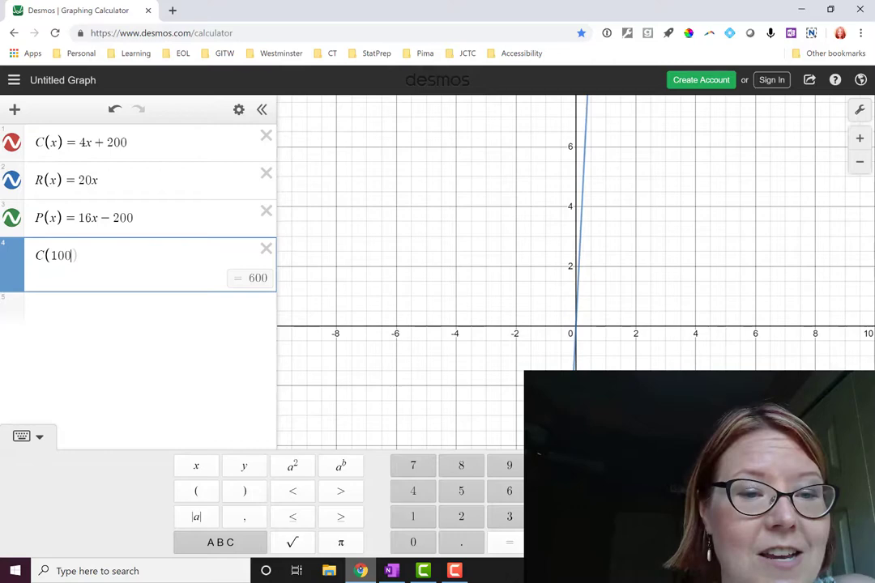
# Evaluate the revenue function at 100 by entering R(100) in the fifth expression
pyautogui.click(146, 310)
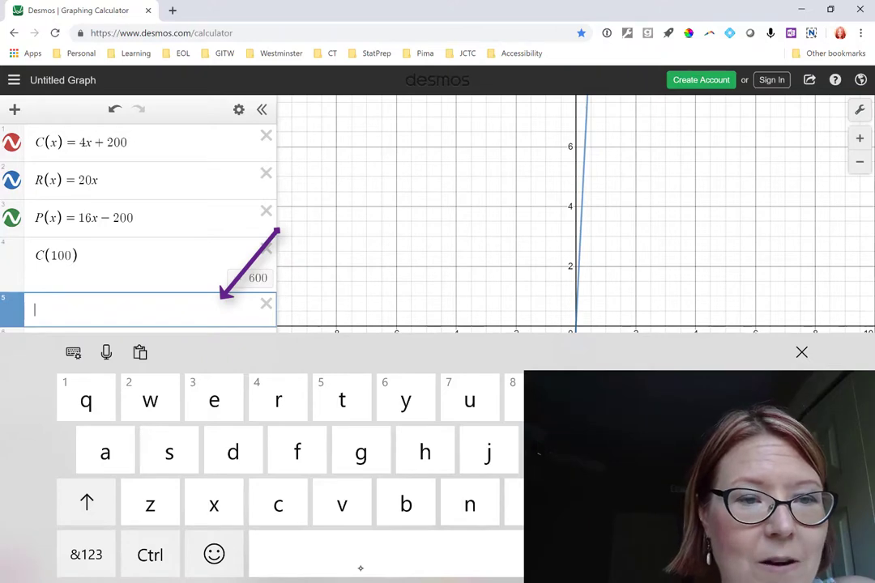
pyautogui.write('R')
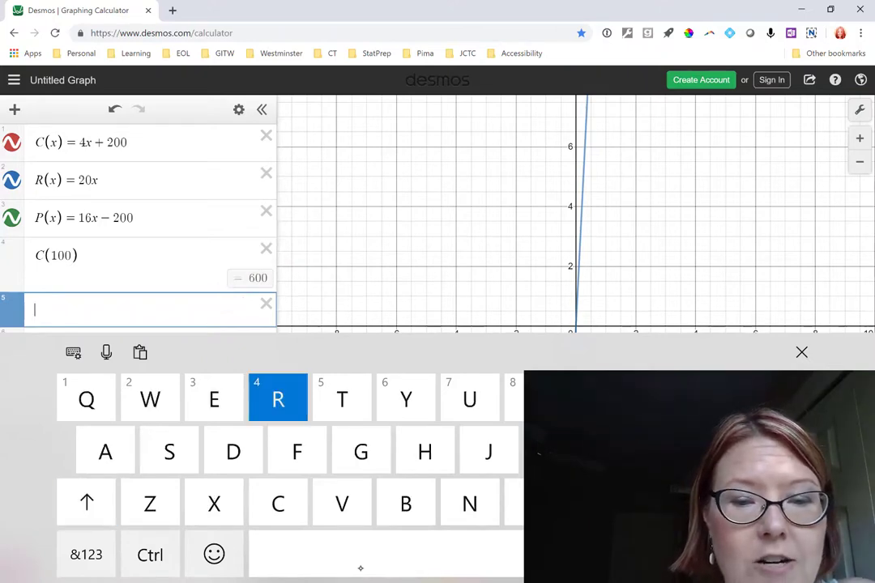
pyautogui.click(802, 352)
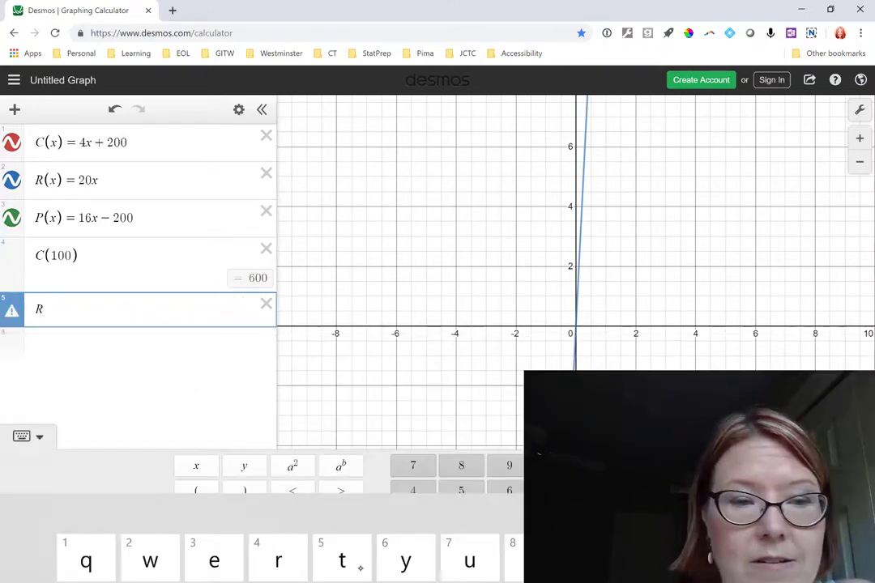
pyautogui.write('(')
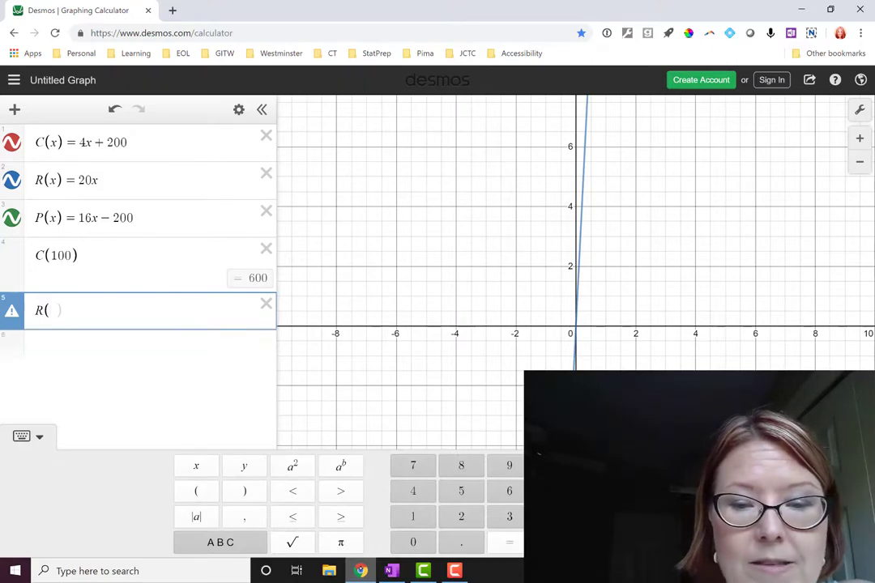
pyautogui.write('100')
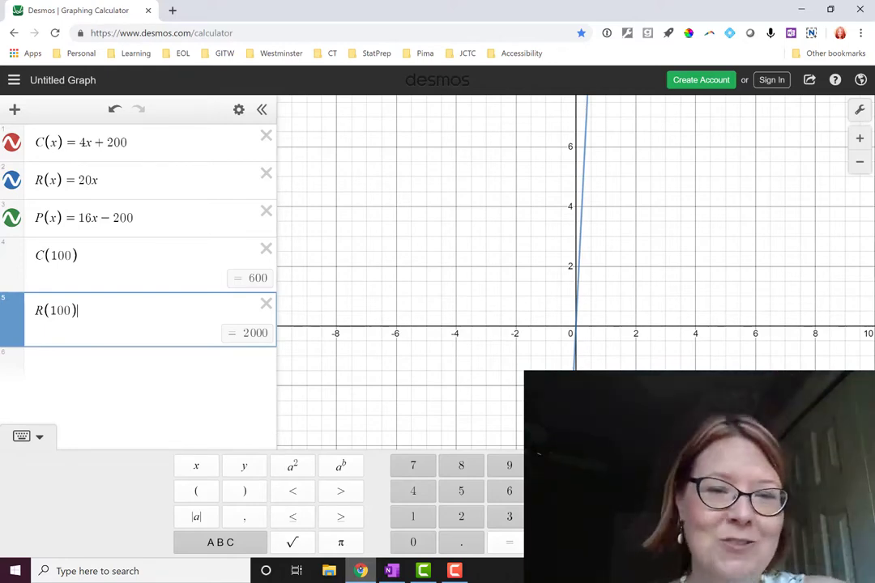
# Evaluate the profit function at 100 by entering P(100) in the sixth expression
pyautogui.press('Return')
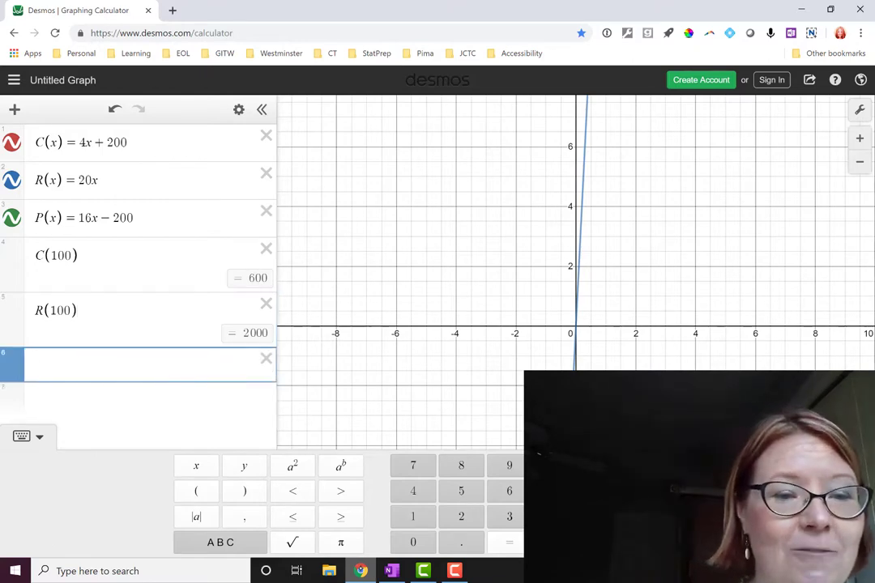
pyautogui.click(220, 543)
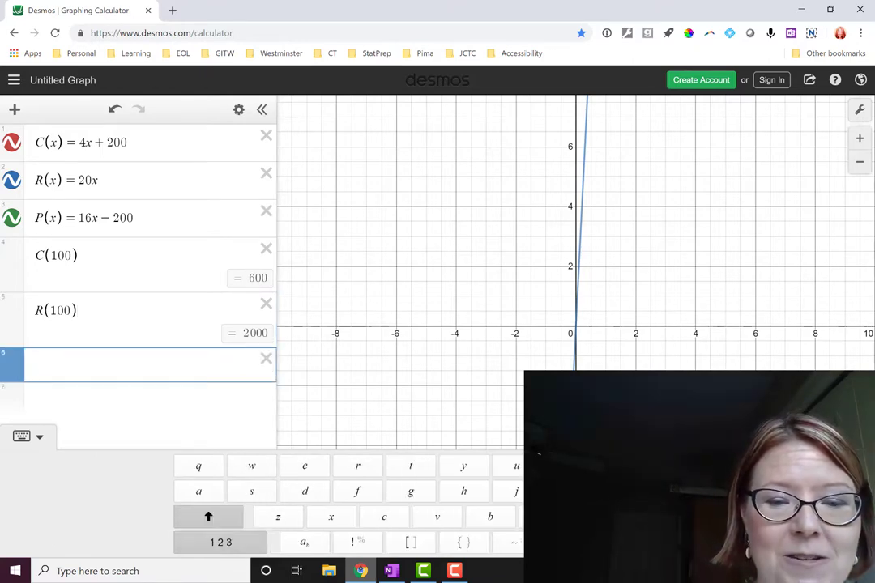
pyautogui.click(208, 517)
pyautogui.click(676, 466)
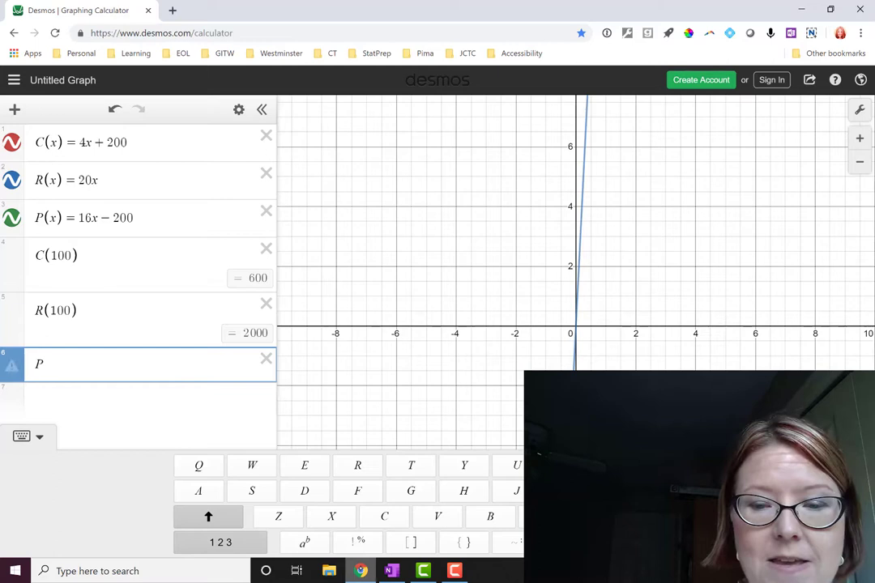
pyautogui.click(220, 542)
pyautogui.write('(x)')
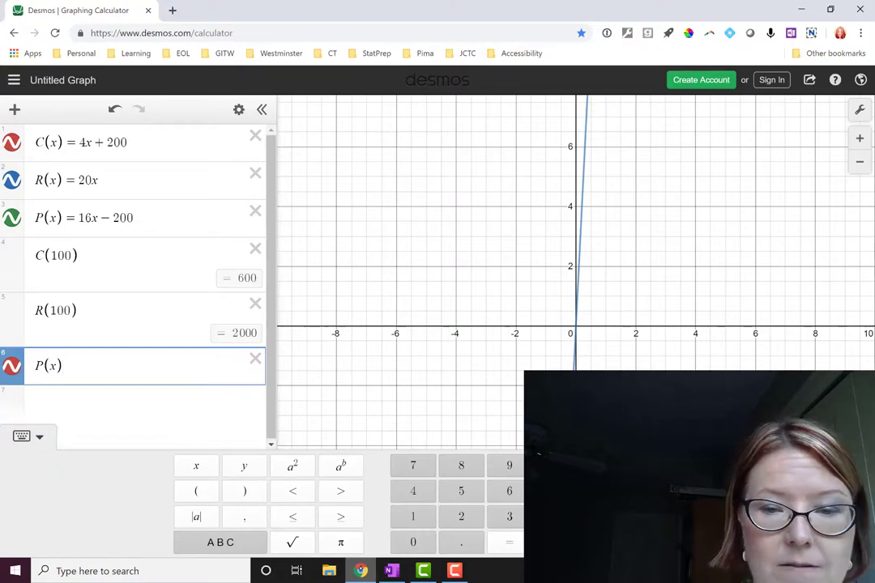
pyautogui.press('BackSpace')
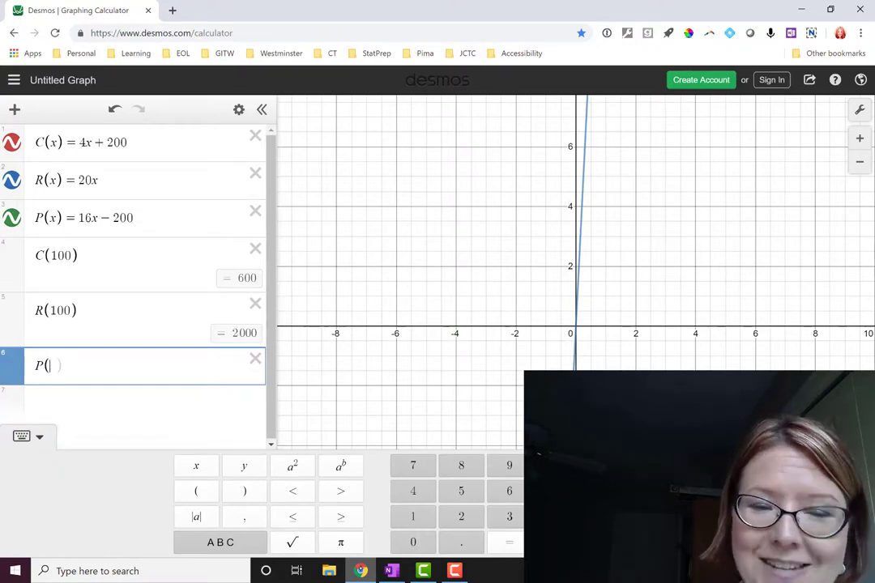
pyautogui.write('100')
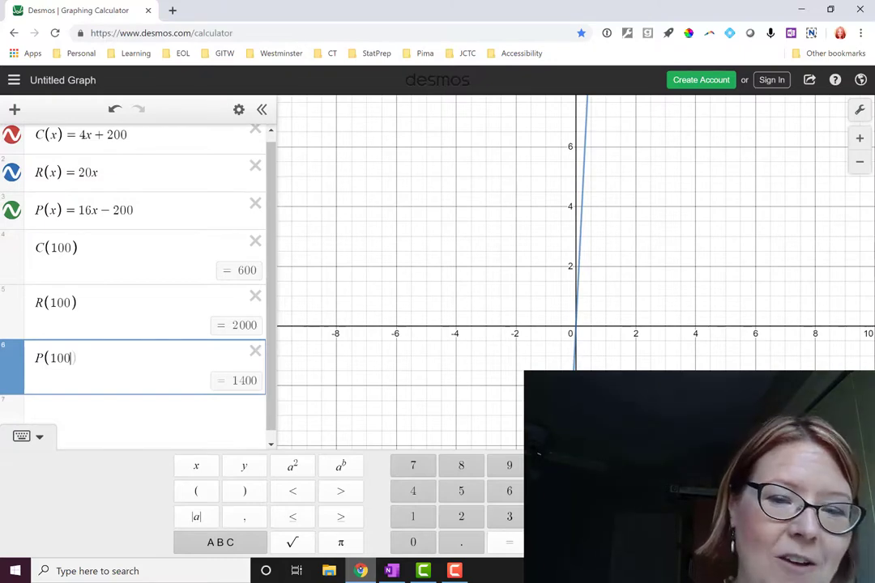
pyautogui.write(')')
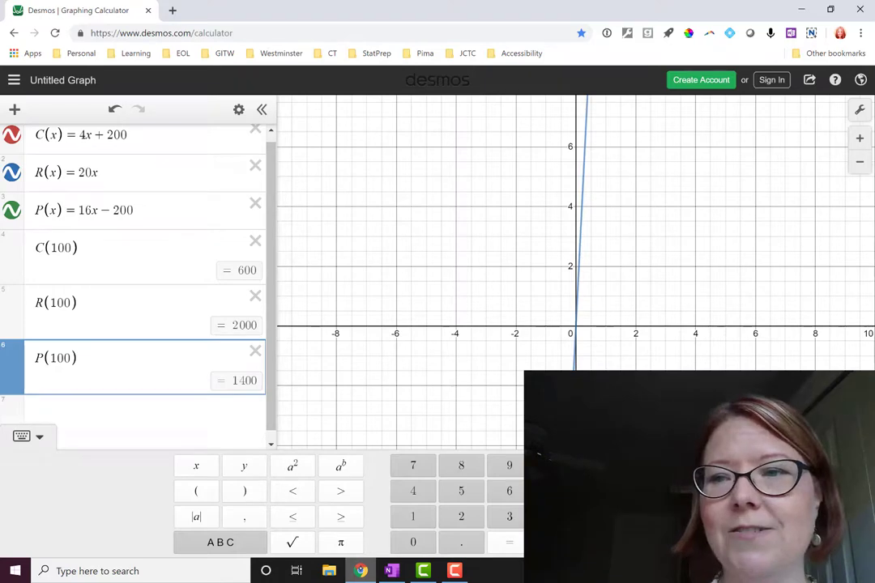
# Set the graph's upper x-axis limit to 150 and its upper y-axis limit to 3000
pyautogui.click(859, 111)
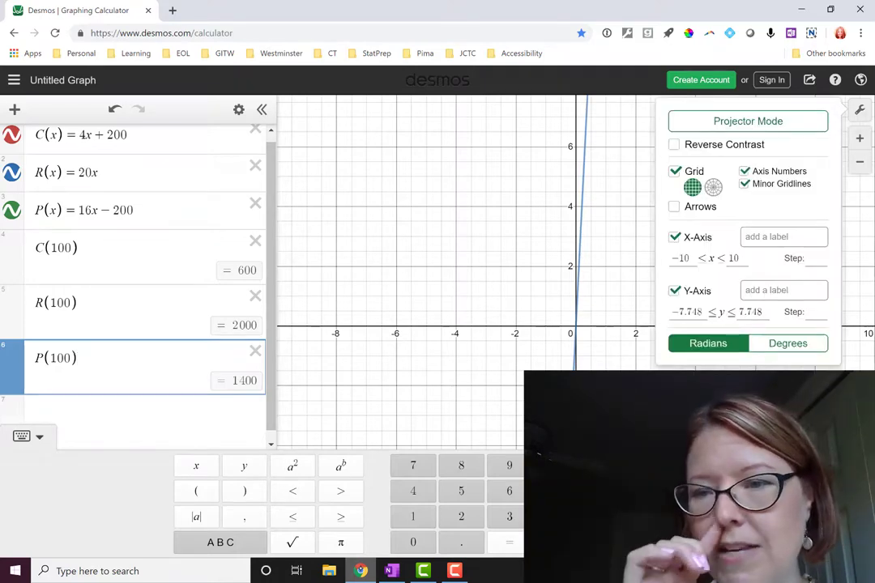
pyautogui.click(681, 259)
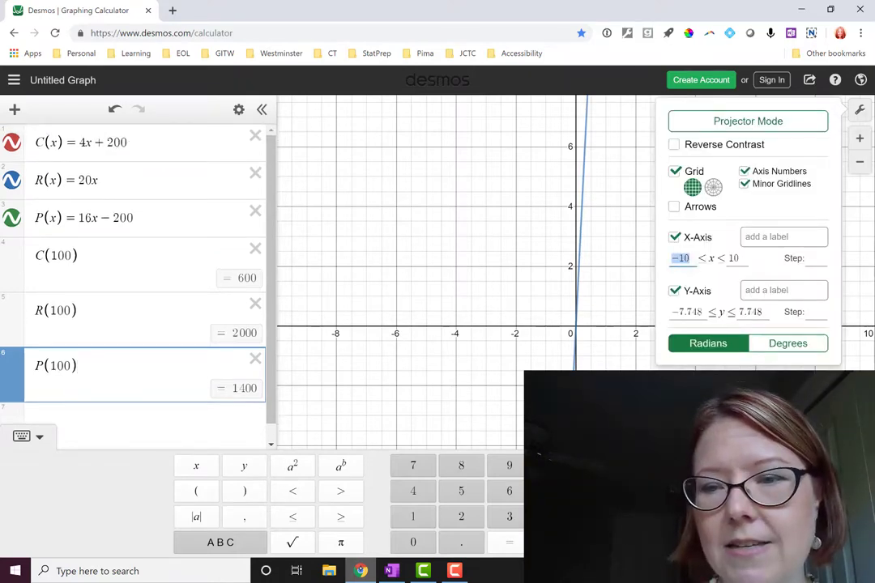
pyautogui.press('Tab')
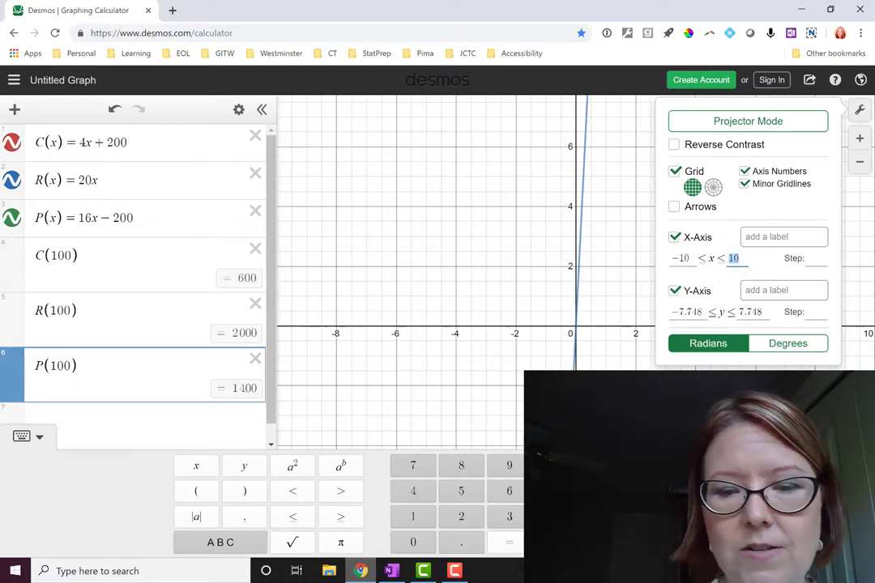
pyautogui.write('150')
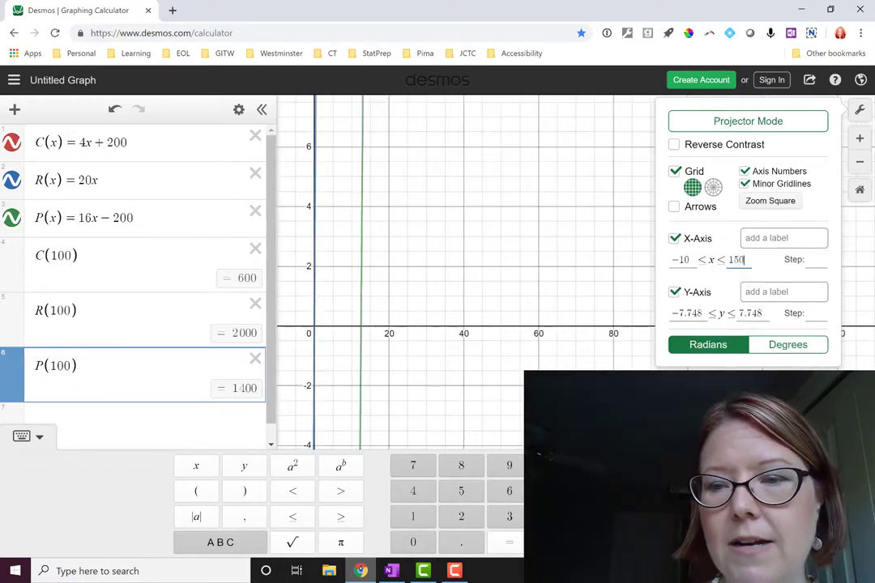
pyautogui.click(751, 314)
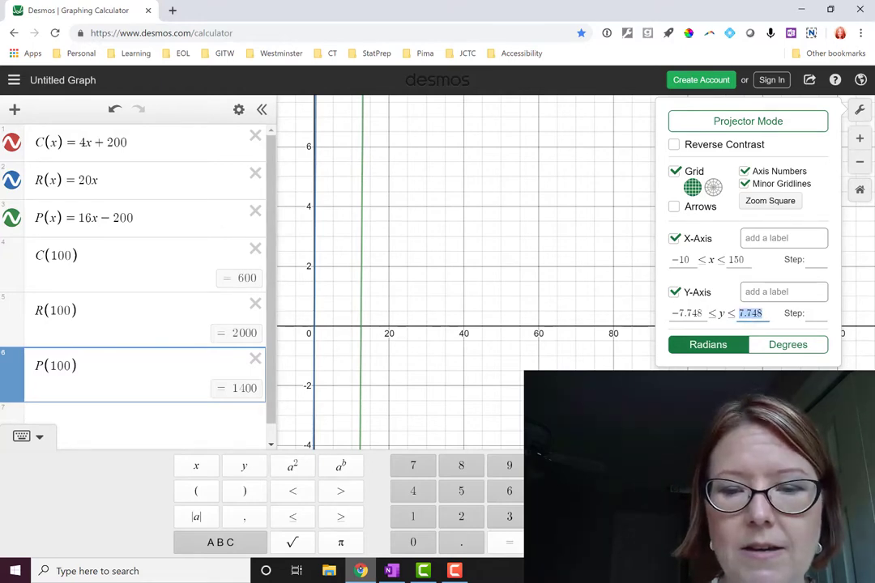
pyautogui.write('3000')
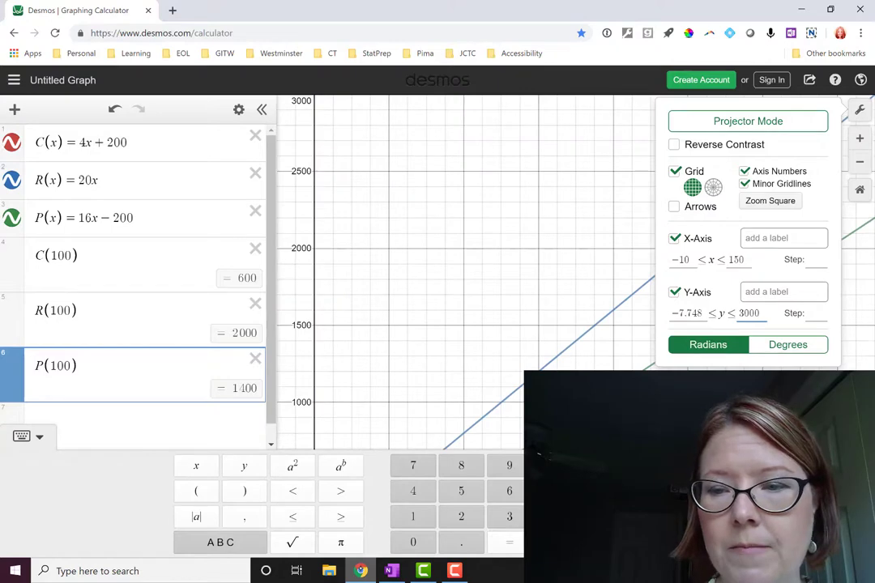
pyautogui.press('Return')
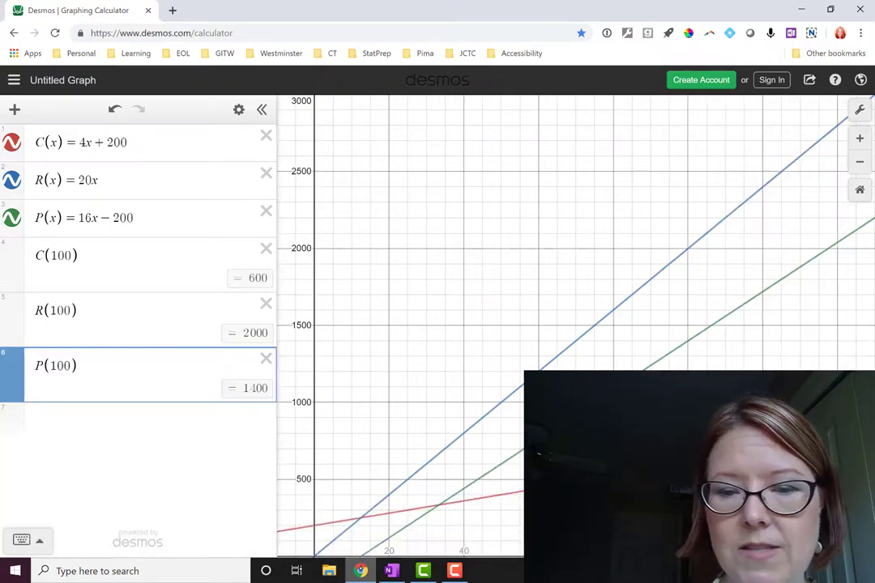
# Examine the graphed lines around the origin, highlighting cost and revenue in turn and showing the coordinates of the profit line's y-intercept
pyautogui.scroll(-2, 454, 268)
pyautogui.moveTo(454, 267); pyautogui.dragTo(435, 229)
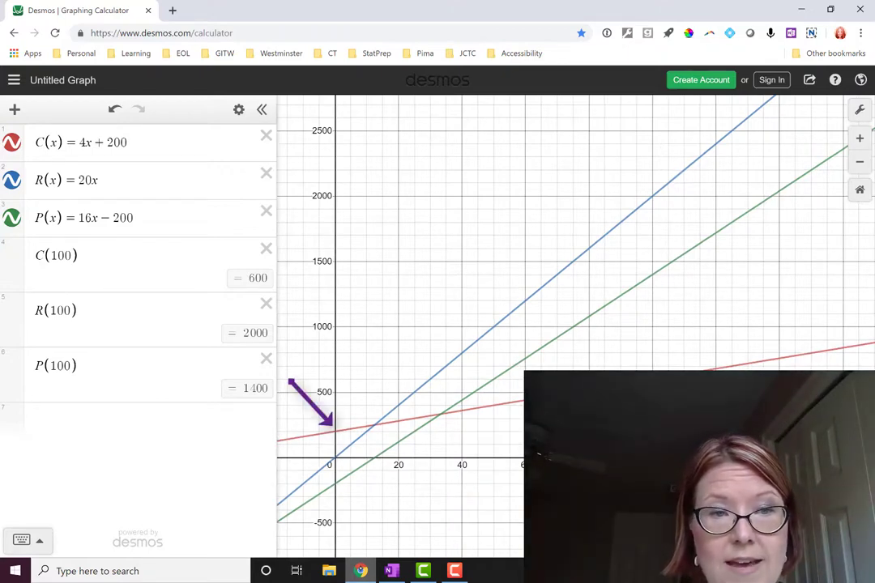
pyautogui.moveTo(681, 187)
pyautogui.mouseDown()
pyautogui.moveTo(372, 437)
pyautogui.moveTo(371, 455)
pyautogui.moveTo(470, 371)
pyautogui.moveTo(574, 258)
pyautogui.moveTo(676, 190)
pyautogui.mouseUp()
pyautogui.click(162, 143)
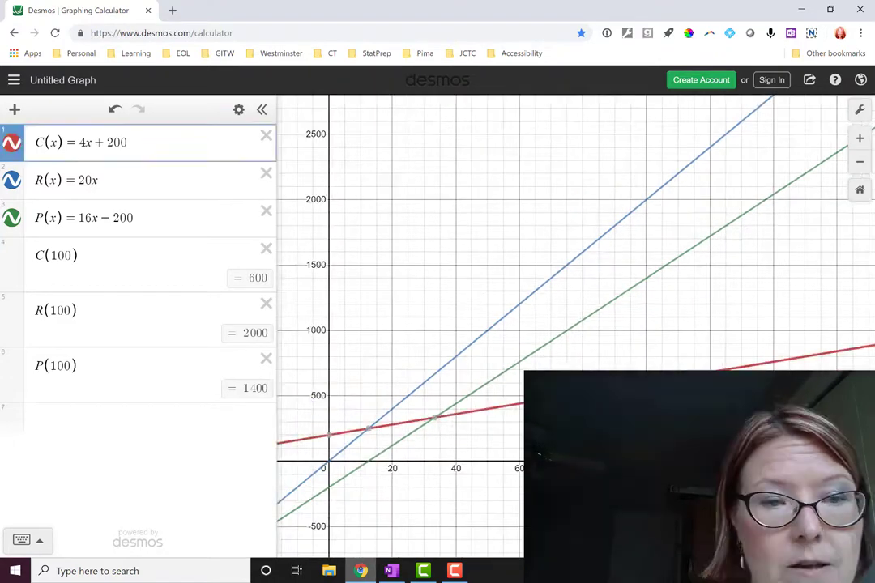
pyautogui.click(162, 180)
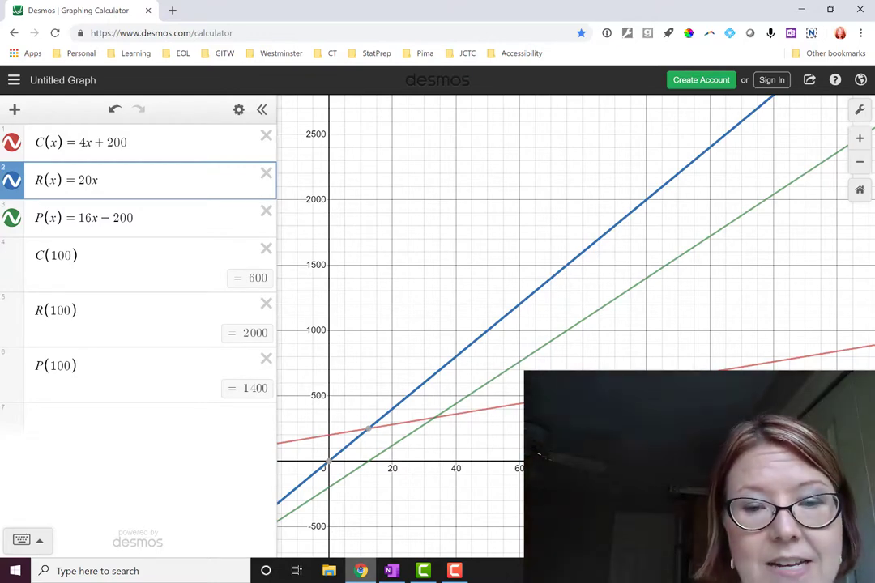
pyautogui.click(329, 488)
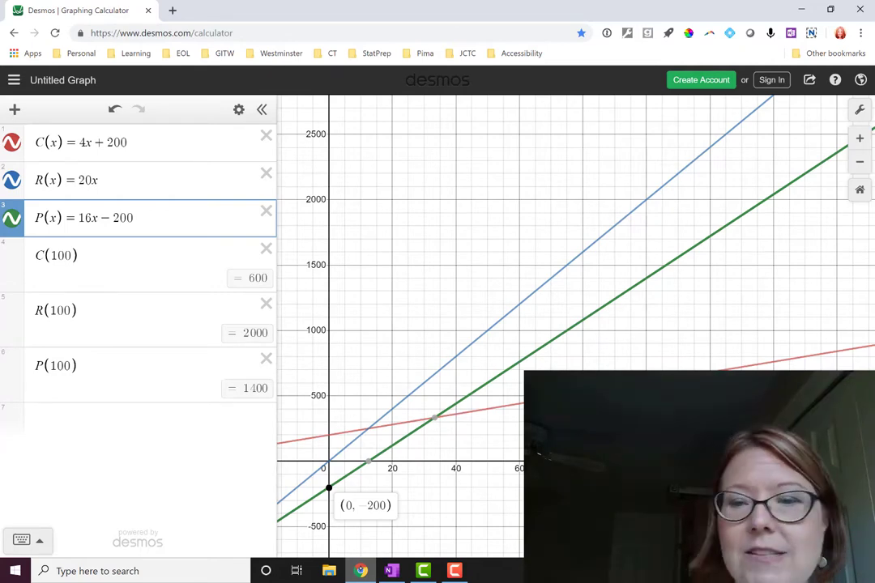
# Insert a table in the seventh expression row and change its first column heading to x
pyautogui.click(150, 419)
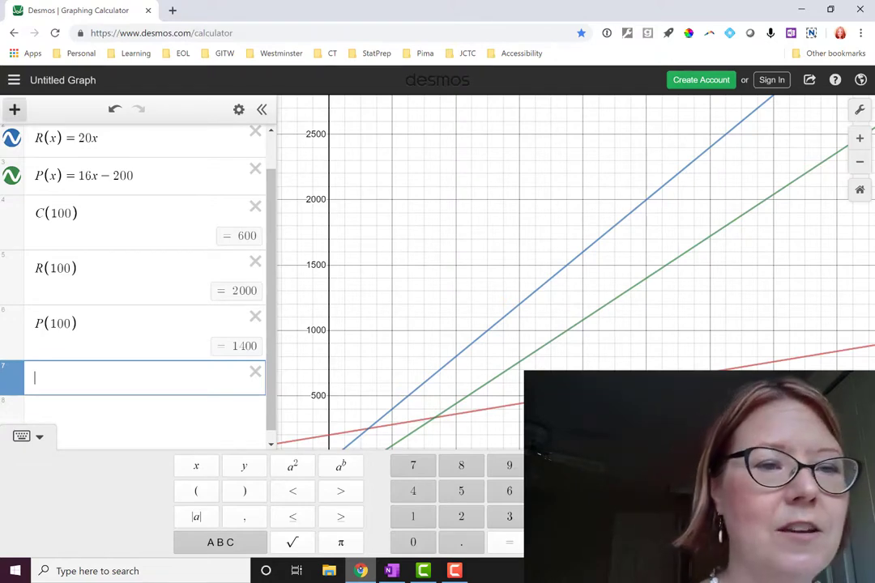
pyautogui.click(14, 109)
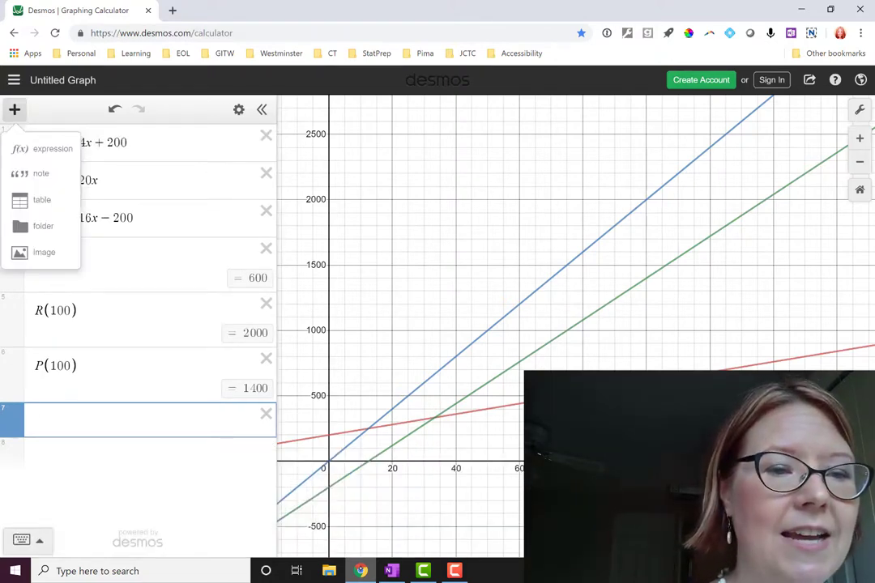
pyautogui.click(36, 200)
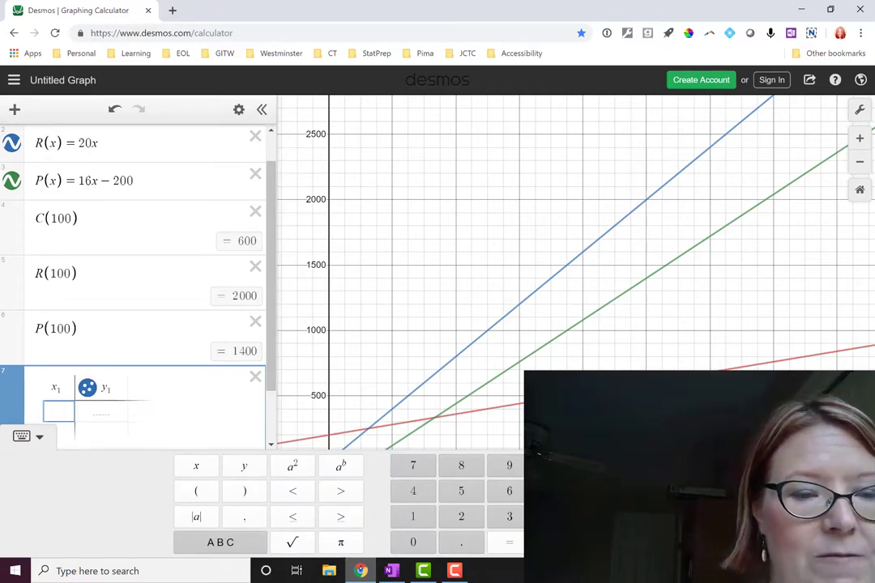
pyautogui.click(60, 389)
pyautogui.click(38, 432)
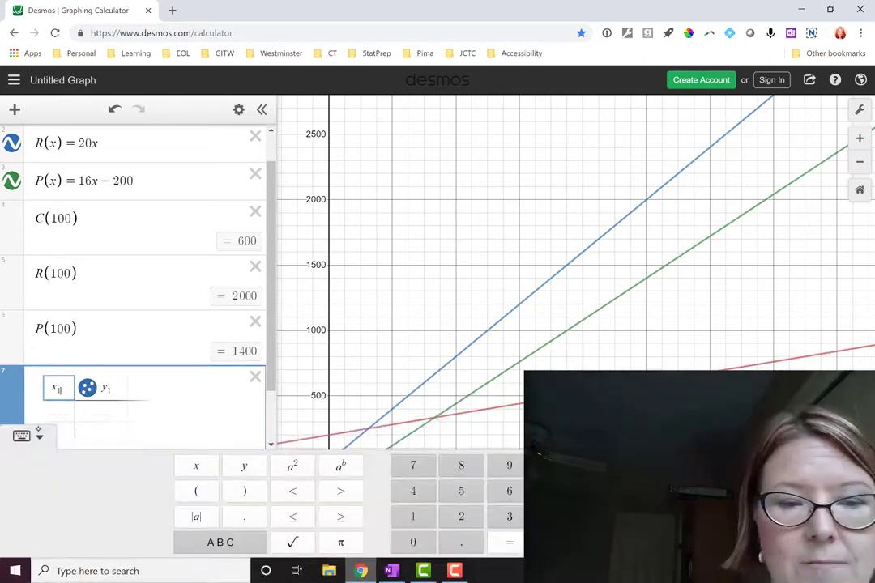
pyautogui.press('BackSpace')
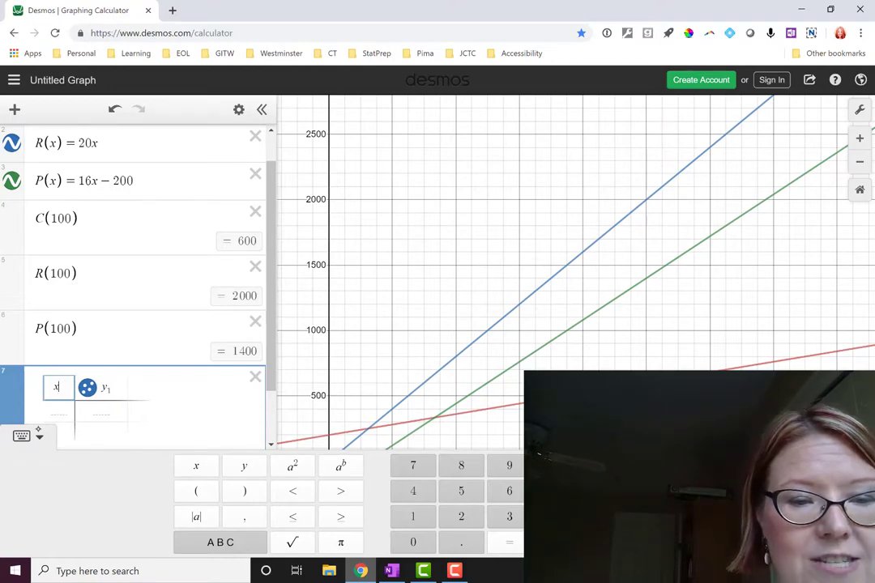
# Replace the table's second column heading with C(x)
pyautogui.click(113, 389)
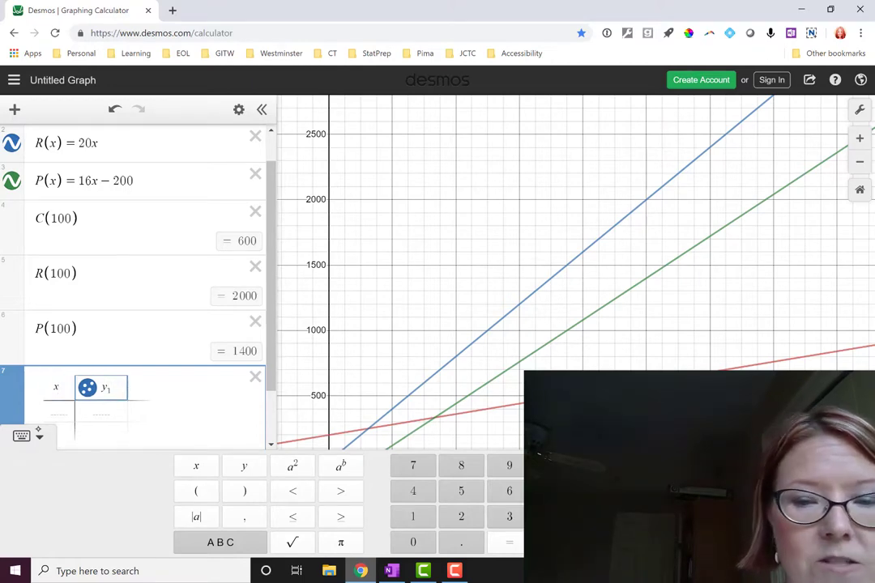
pyautogui.press('BackSpace')
pyautogui.press('BackSpace')
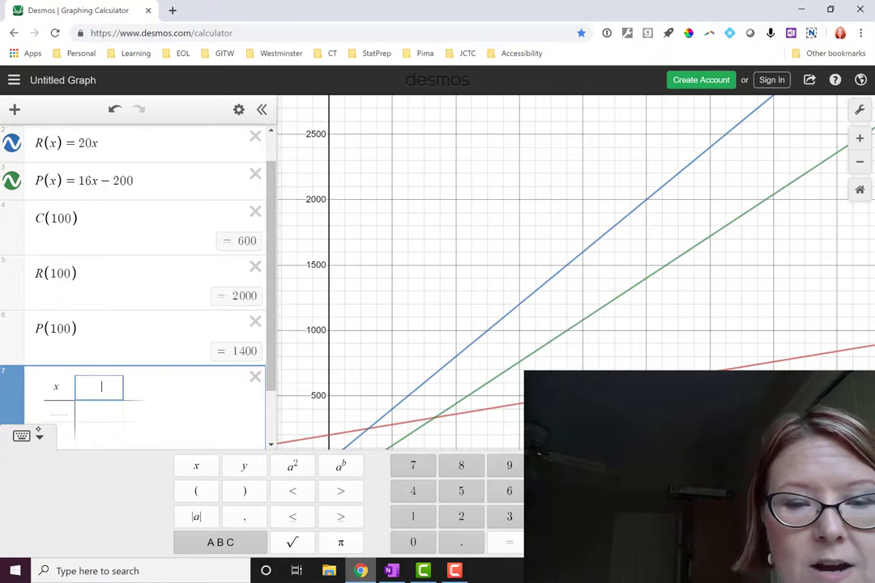
pyautogui.click(220, 543)
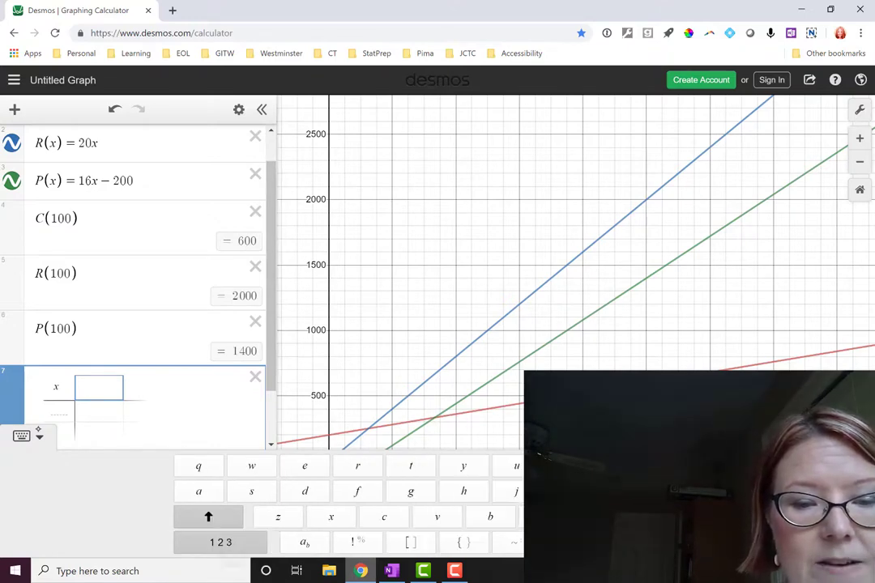
pyautogui.click(209, 517)
pyautogui.click(384, 516)
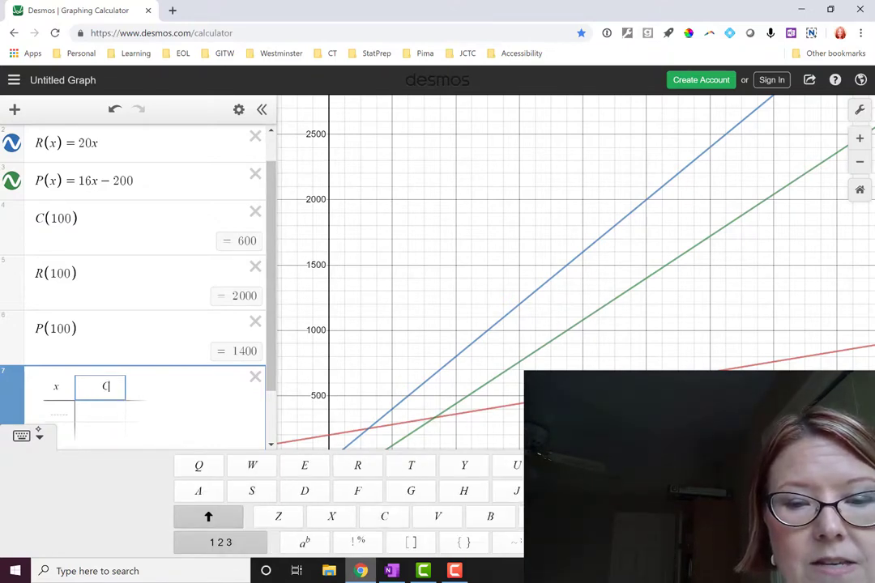
pyautogui.click(221, 543)
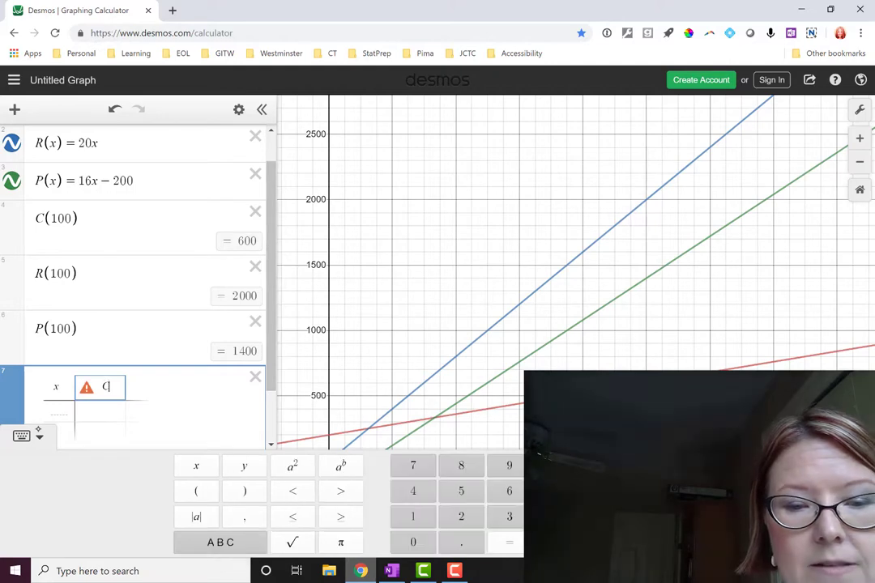
pyautogui.click(196, 491)
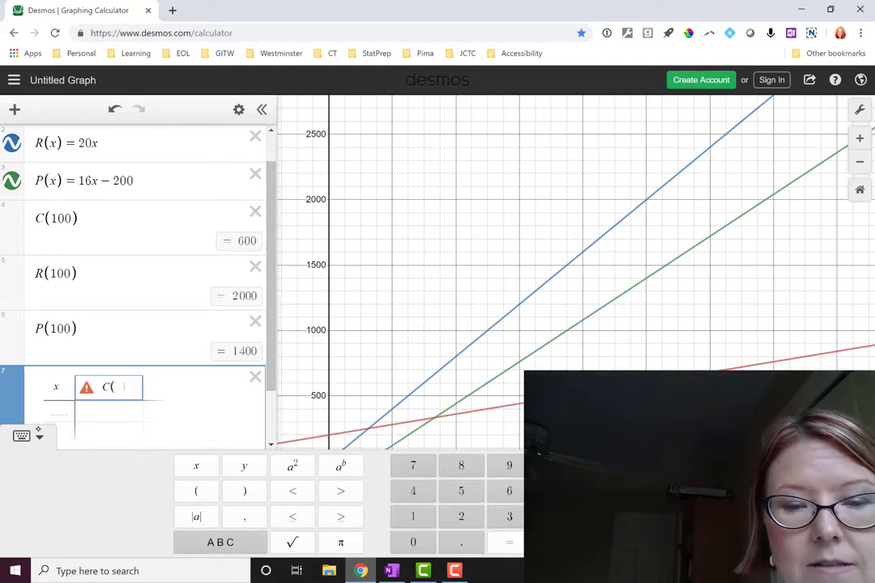
pyautogui.write('x')
# Enter 10 as the first x value in the table
pyautogui.press('Tab')
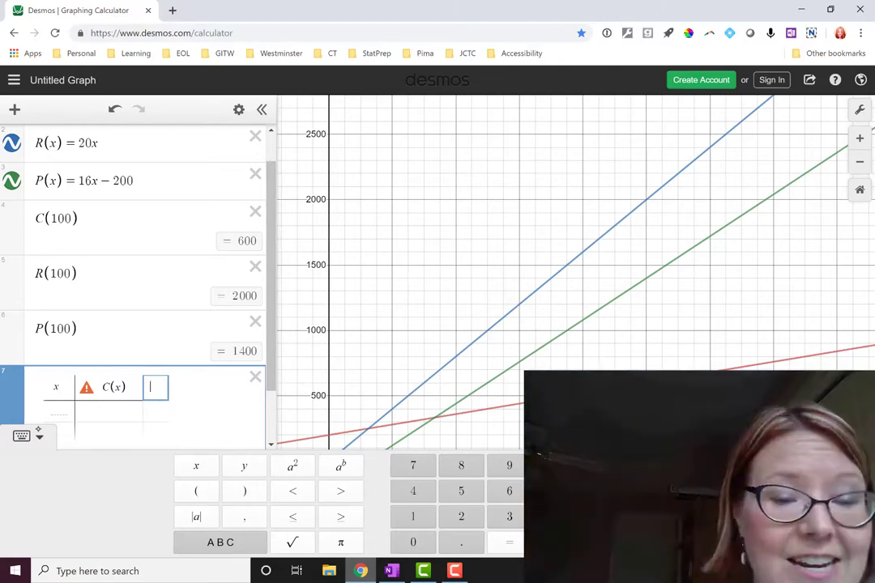
pyautogui.press('Tab')
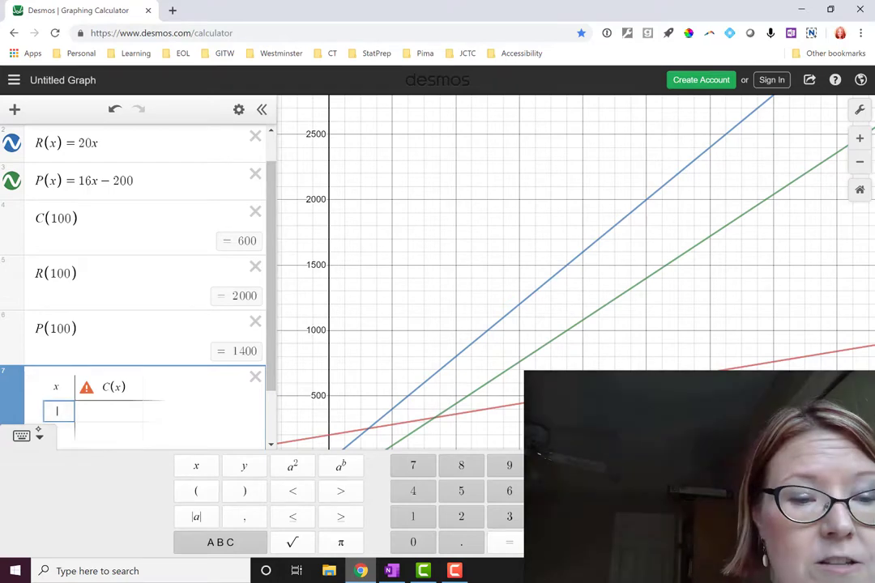
pyautogui.write('1')
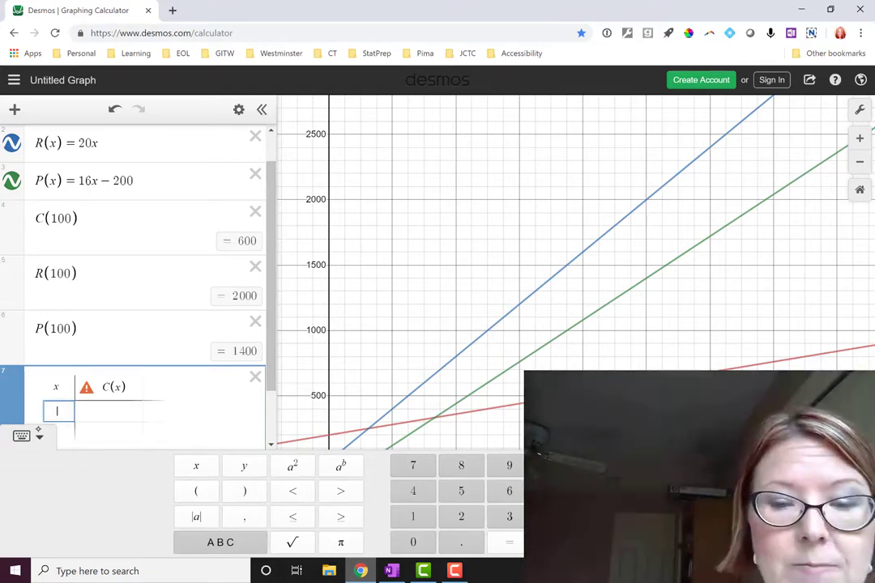
pyautogui.write('0')
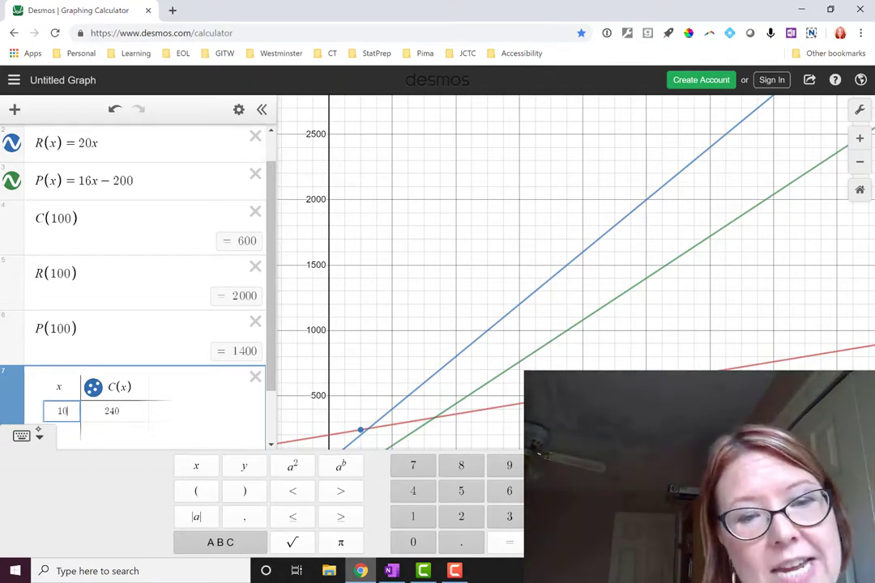
# Add a third table column headed R(x)
pyautogui.click(161, 387)
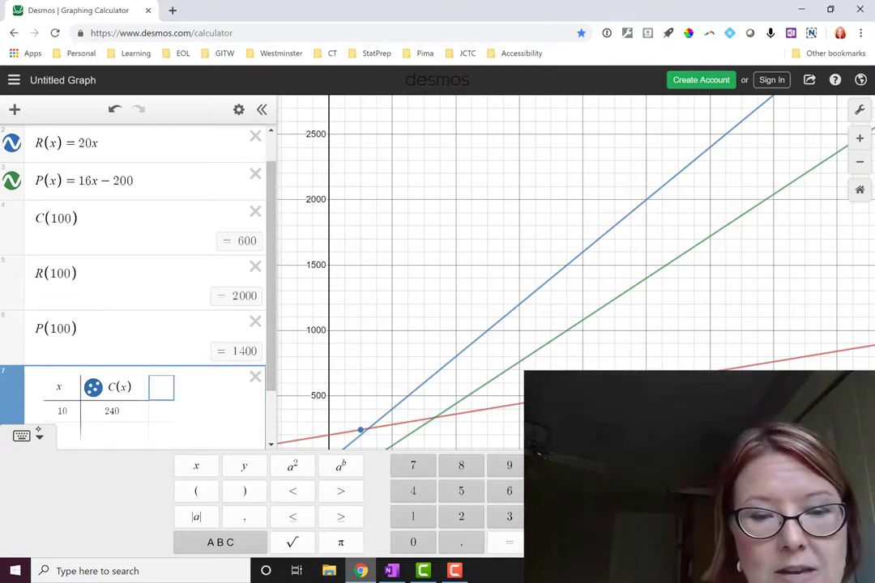
pyautogui.click(220, 543)
pyautogui.click(209, 517)
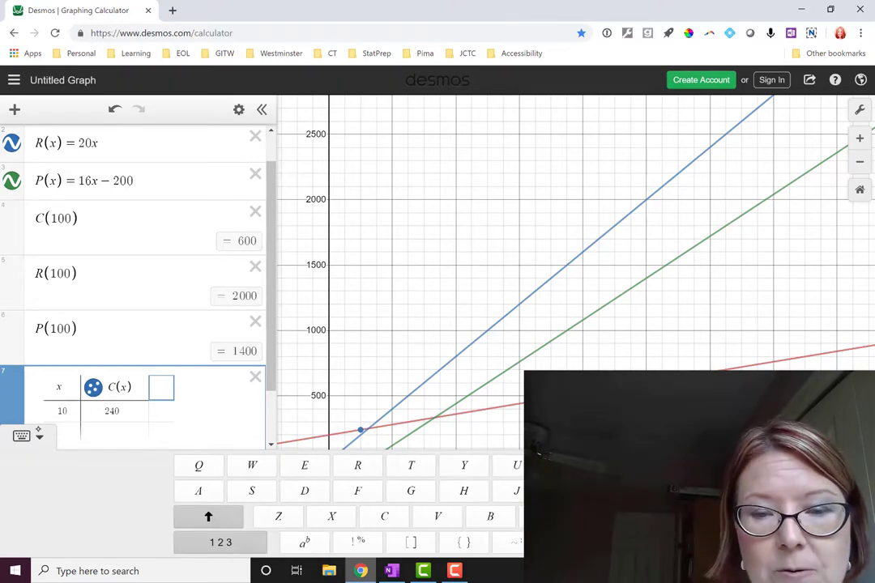
pyautogui.click(357, 466)
pyautogui.click(220, 543)
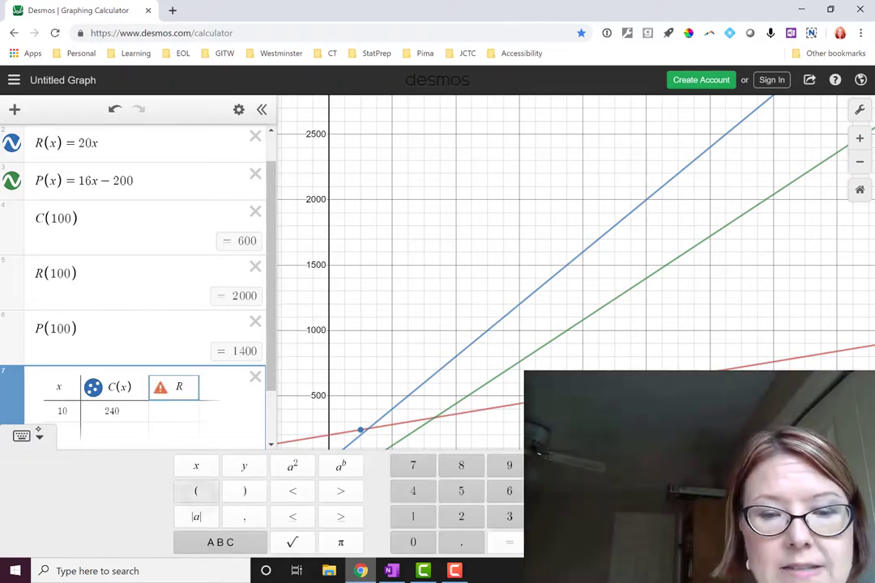
pyautogui.write('(x)')
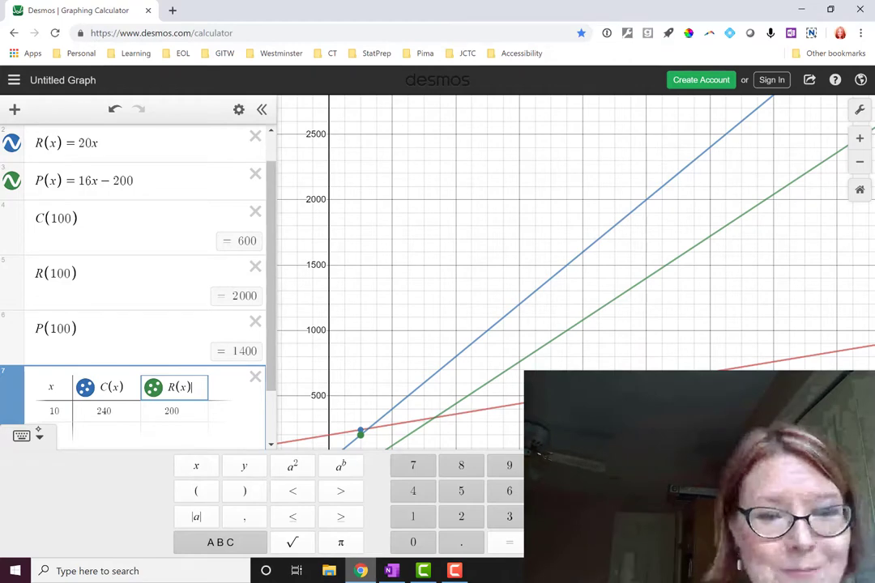
# Add a fourth table column headed P(x)
pyautogui.press('Right')
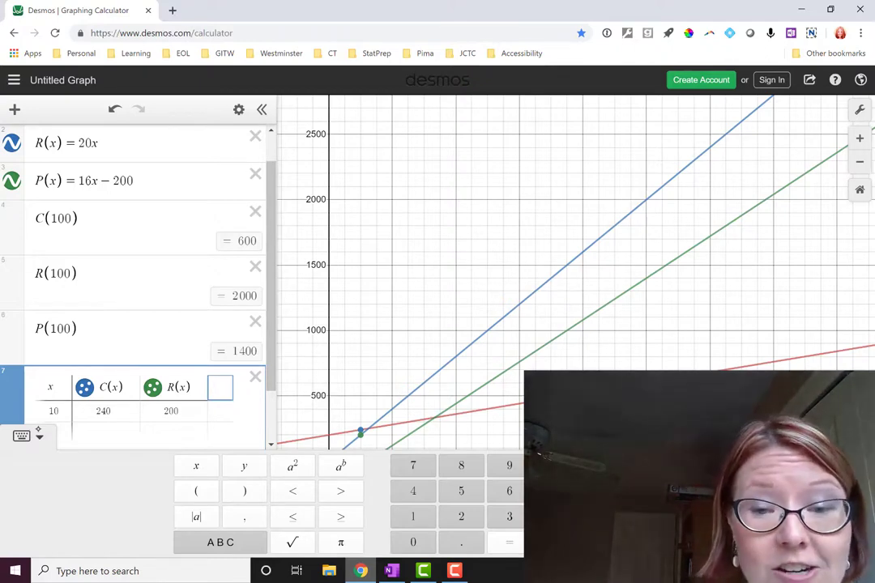
pyautogui.click(220, 543)
pyautogui.click(209, 516)
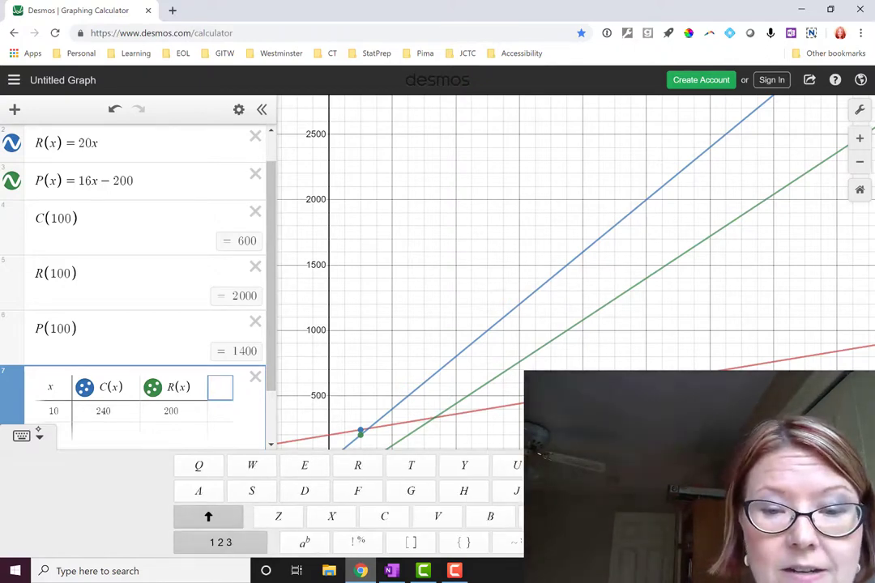
pyautogui.click(677, 466)
pyautogui.click(220, 543)
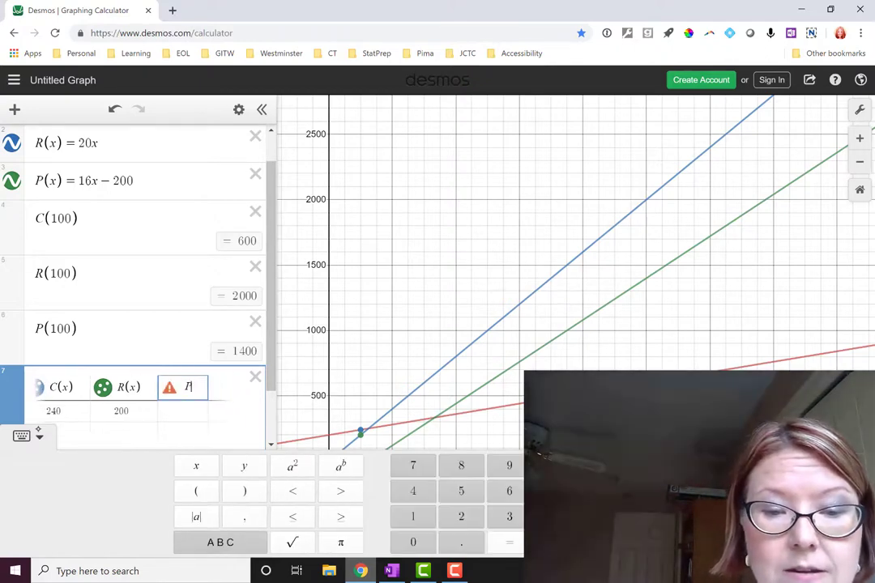
pyautogui.click(196, 491)
pyautogui.write('x)')
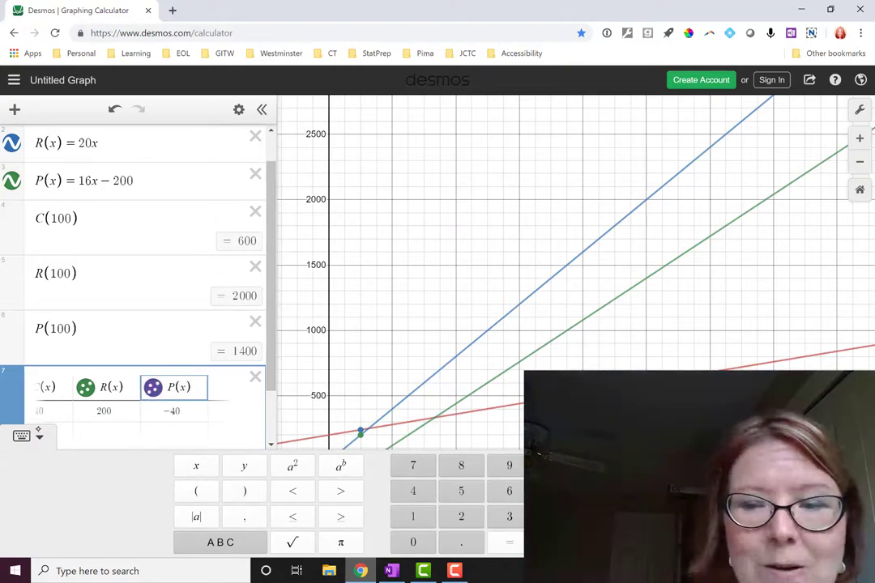
# Hide the on-screen math keypad and widen the expression list until all four table columns fit
pyautogui.moveTo(65, 350); pyautogui.dragTo(33, 422)
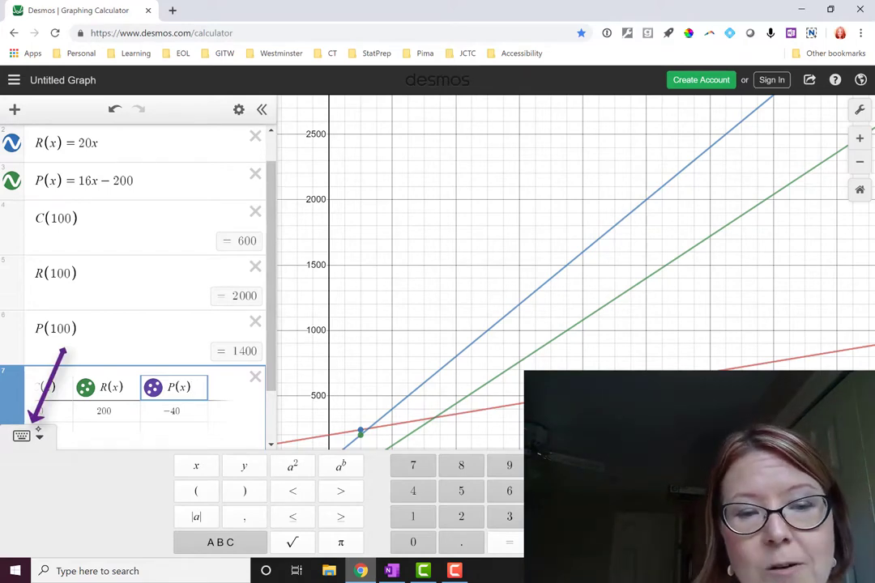
pyautogui.click(22, 436)
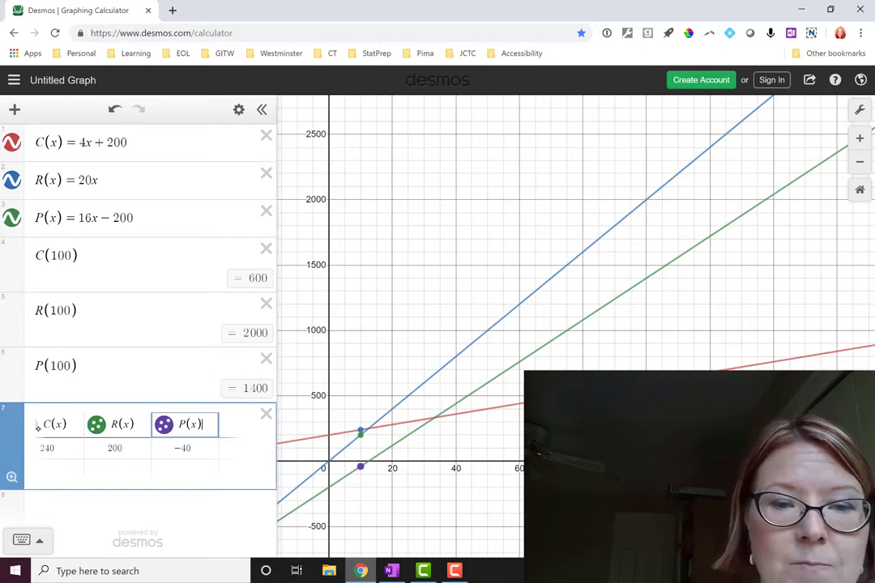
pyautogui.hscroll(-1, 138, 448)
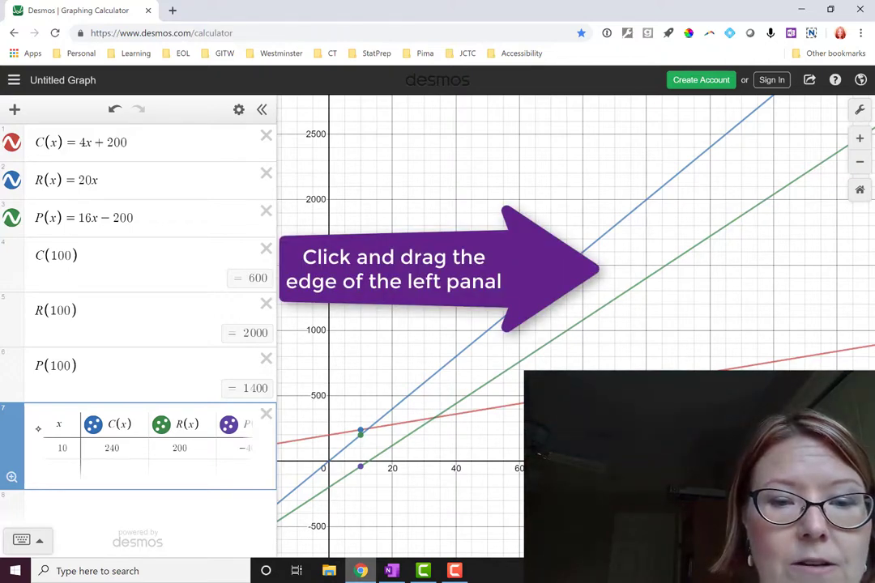
pyautogui.moveTo(277, 272); pyautogui.dragTo(294, 271)
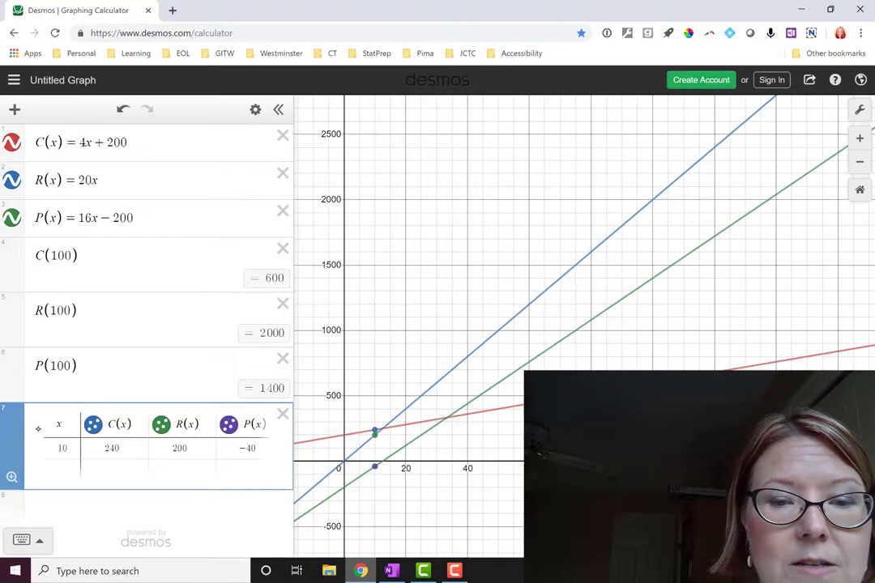
pyautogui.moveTo(293, 510); pyautogui.dragTo(421, 510)
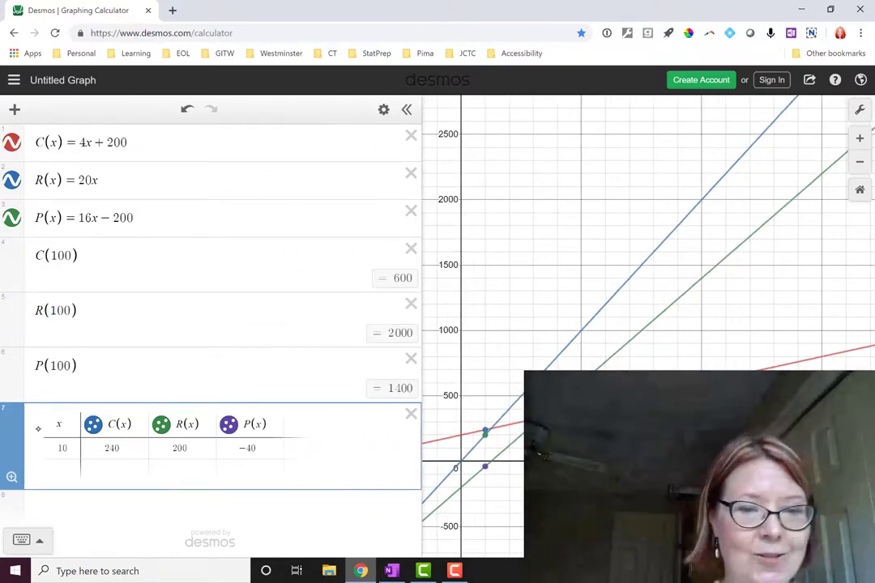
# Add the x values 100, 15, 13 and 12 to the table's next rows, dismissing the system touch keyboard
pyautogui.click(61, 468)
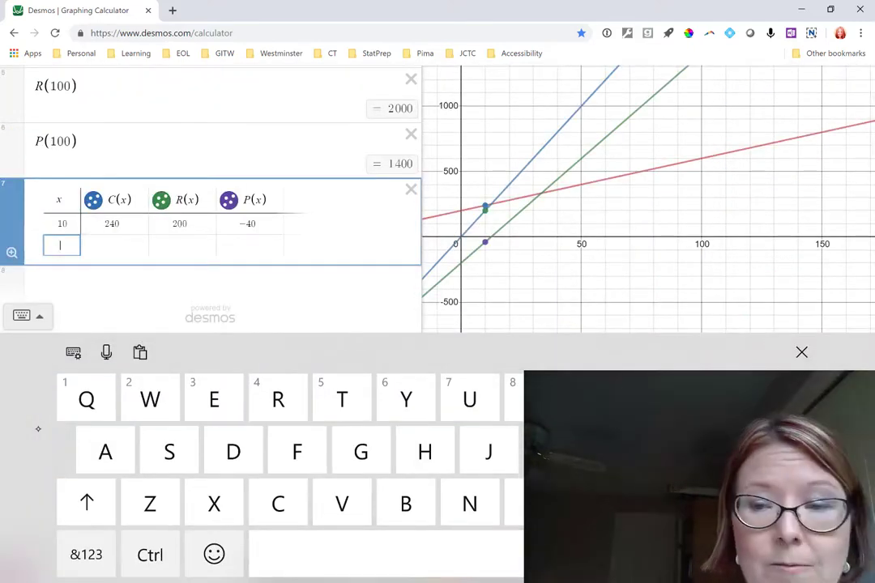
pyautogui.click(802, 352)
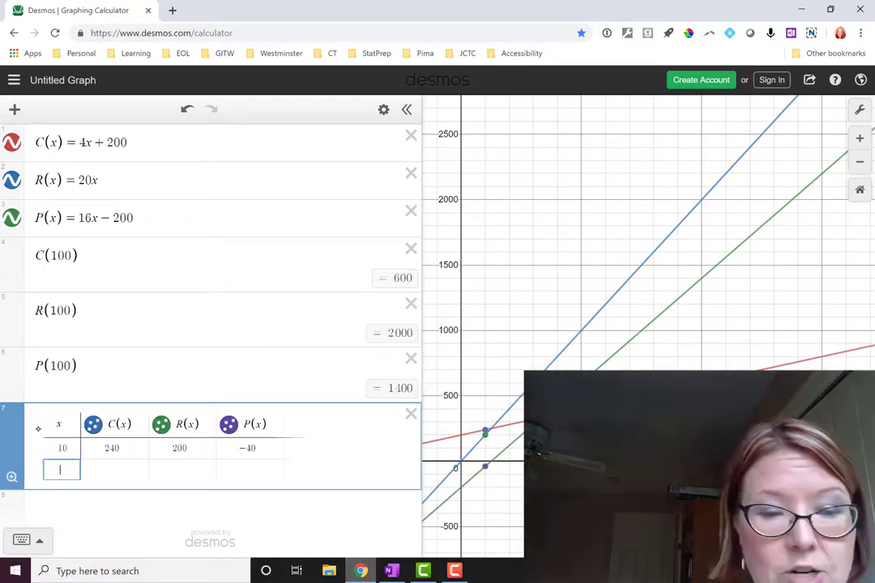
pyautogui.write('100')
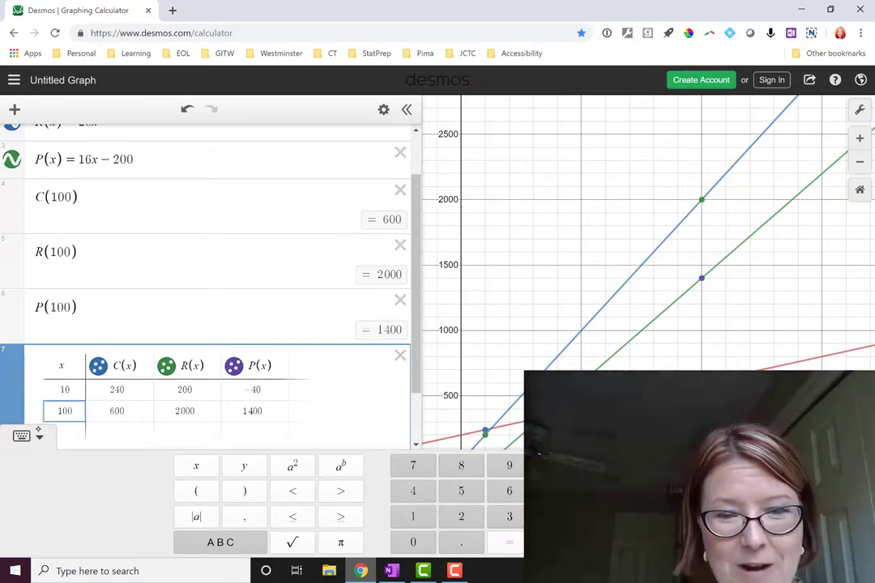
pyautogui.press('Return')
pyautogui.write('15')
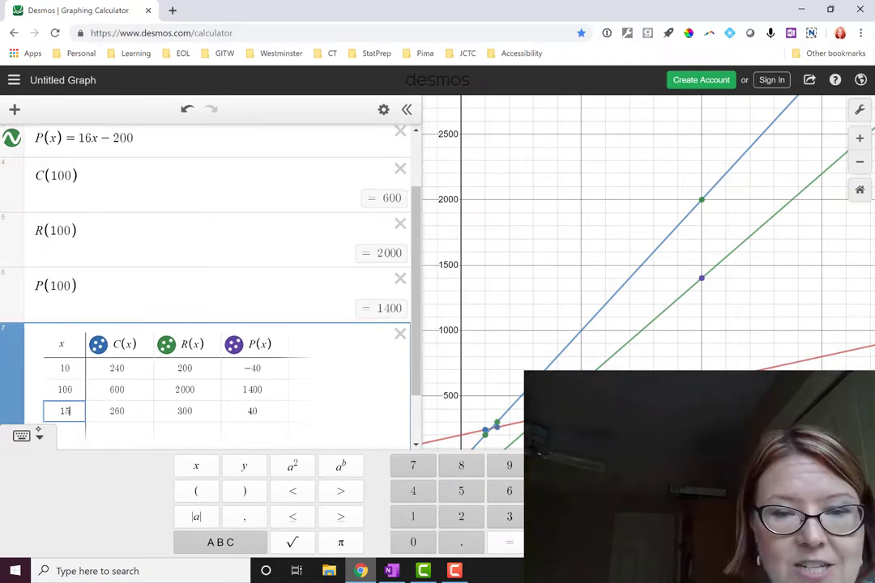
pyautogui.press('Return')
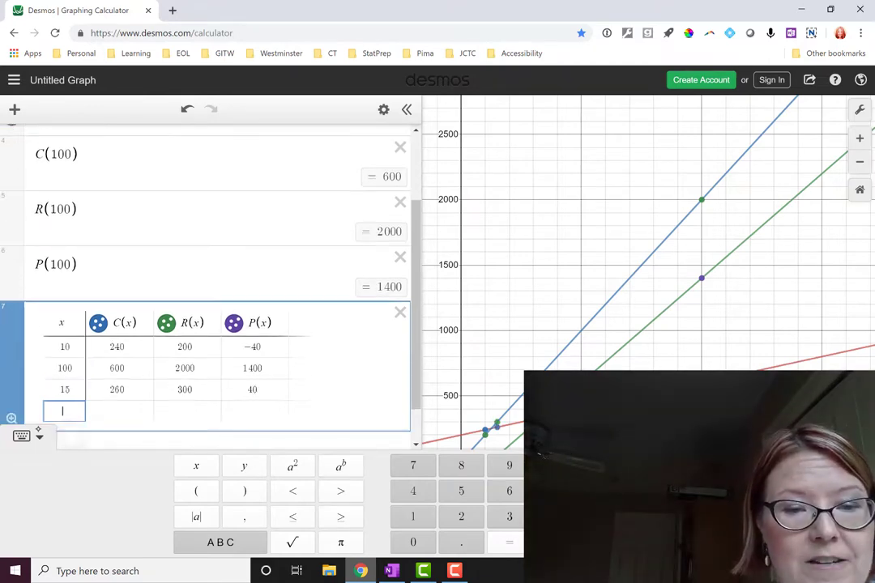
pyautogui.write('13')
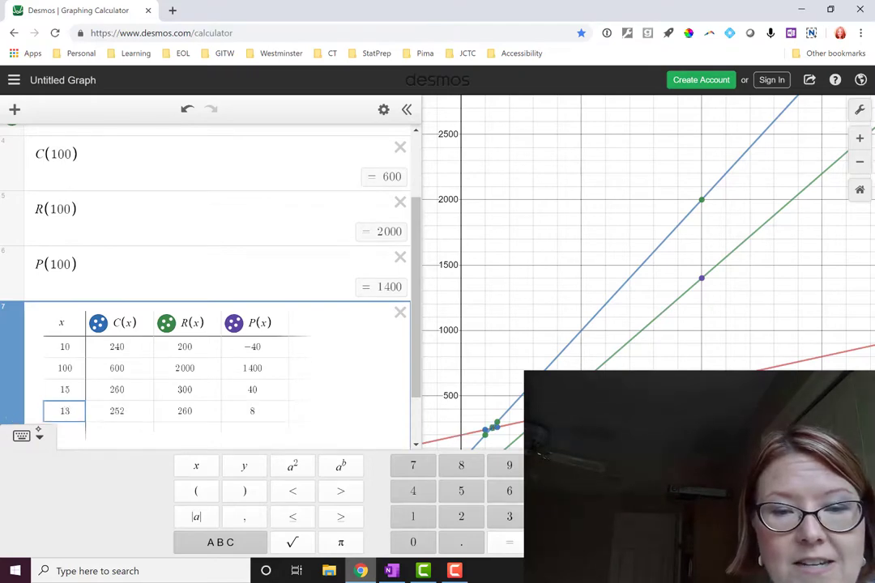
pyautogui.press('Return')
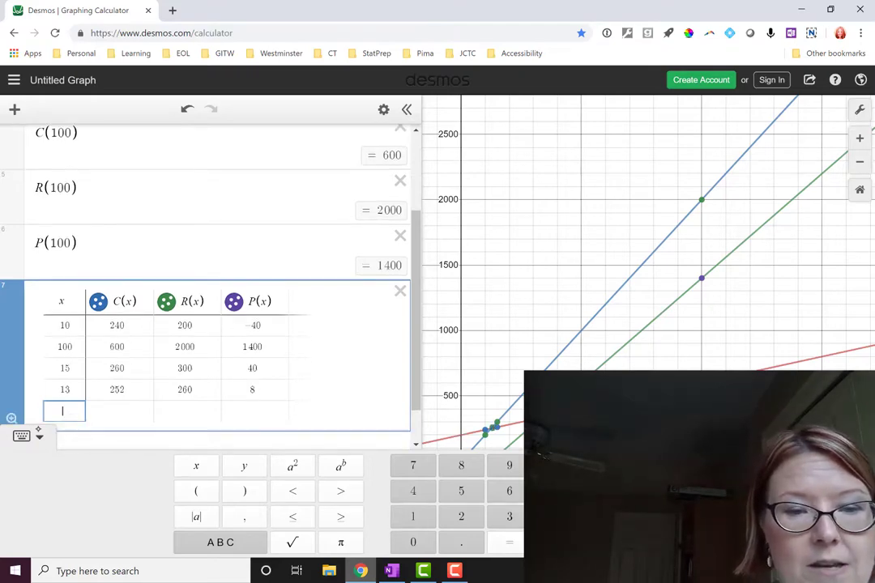
pyautogui.write('2')
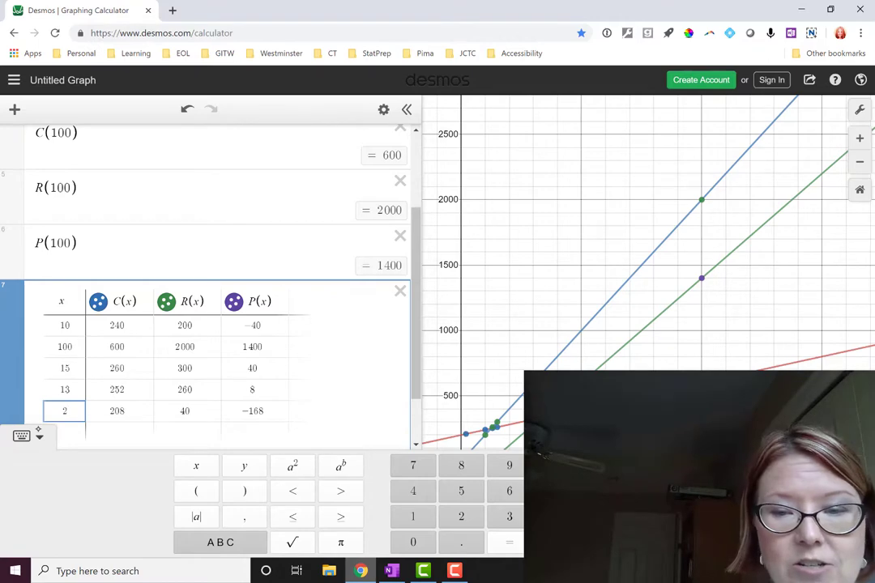
pyautogui.press('BackSpace')
pyautogui.write('12')
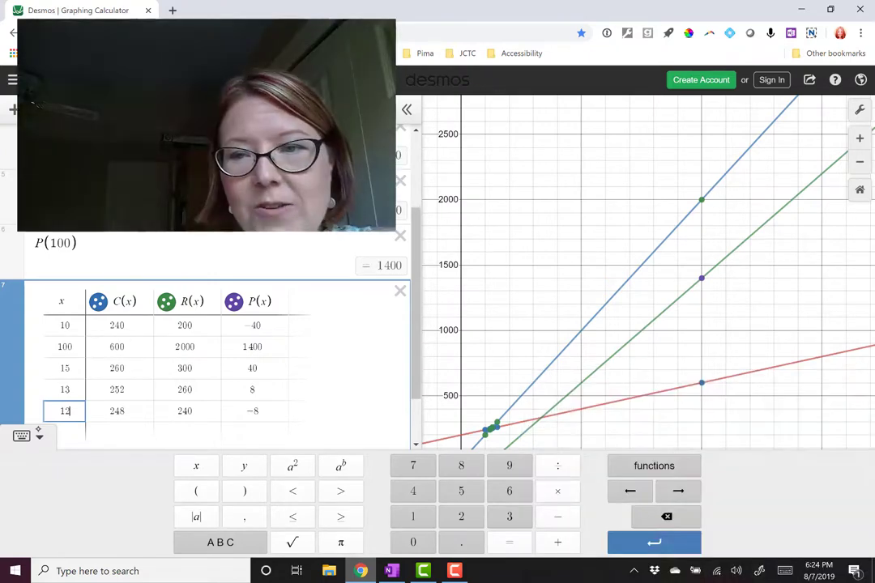
# Hide the plotted points of the table's P(x), R(x) and C(x) columns
pyautogui.moveTo(603, 307); pyautogui.dragTo(655, 251)
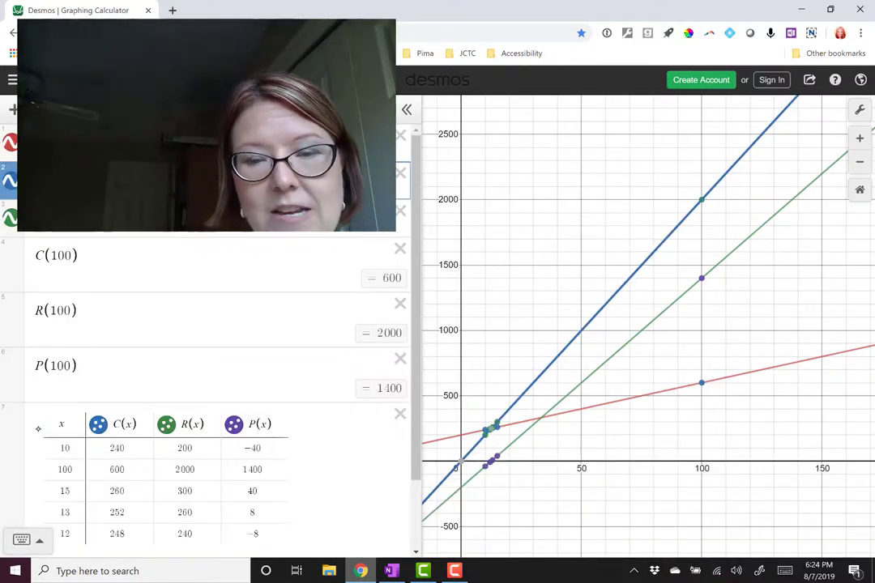
pyautogui.click(701, 278)
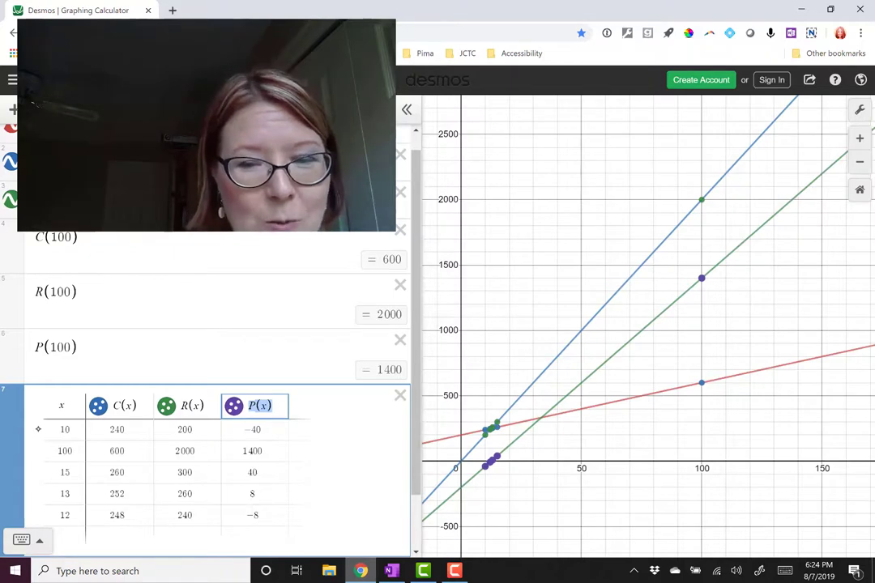
pyautogui.click(235, 406)
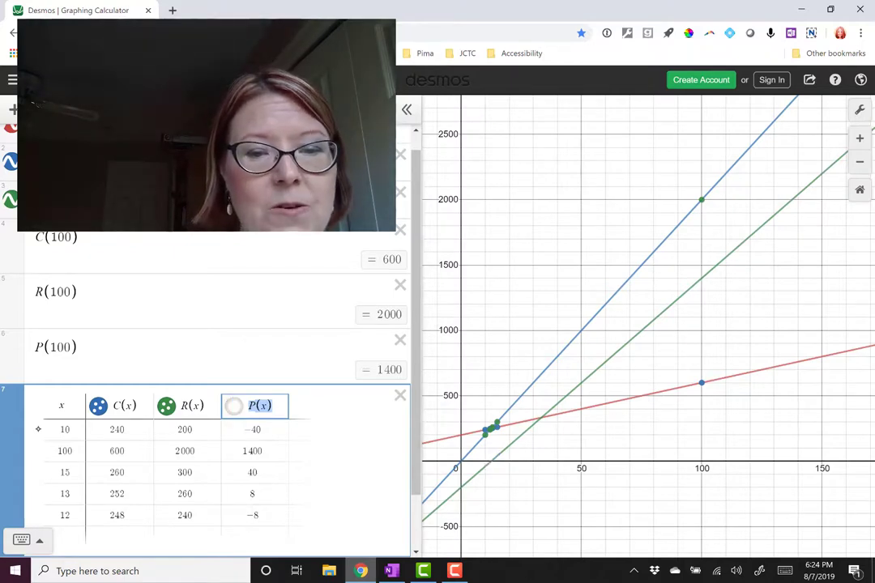
pyautogui.click(167, 406)
pyautogui.click(98, 406)
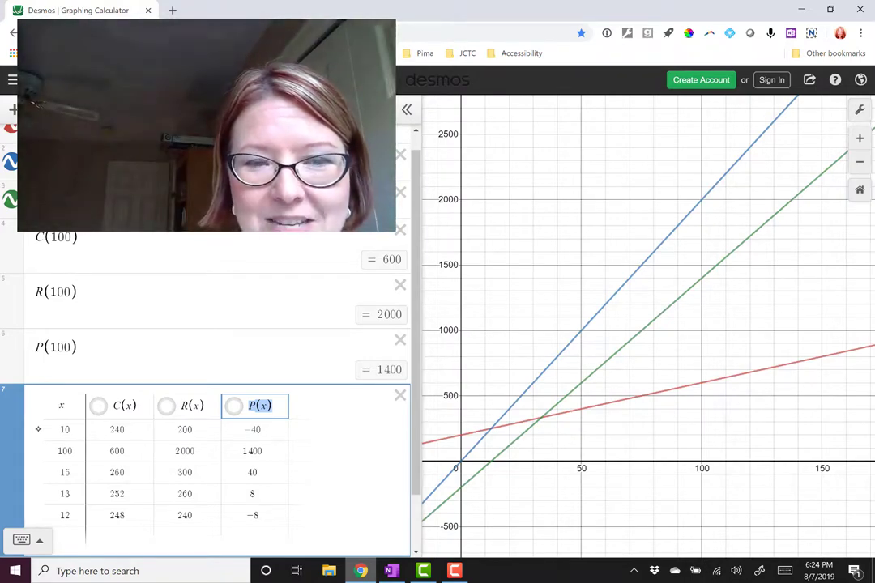
# Examine the profit line at its x-intercept and compare it with the table of values
pyautogui.moveTo(608, 365); pyautogui.dragTo(679, 227)
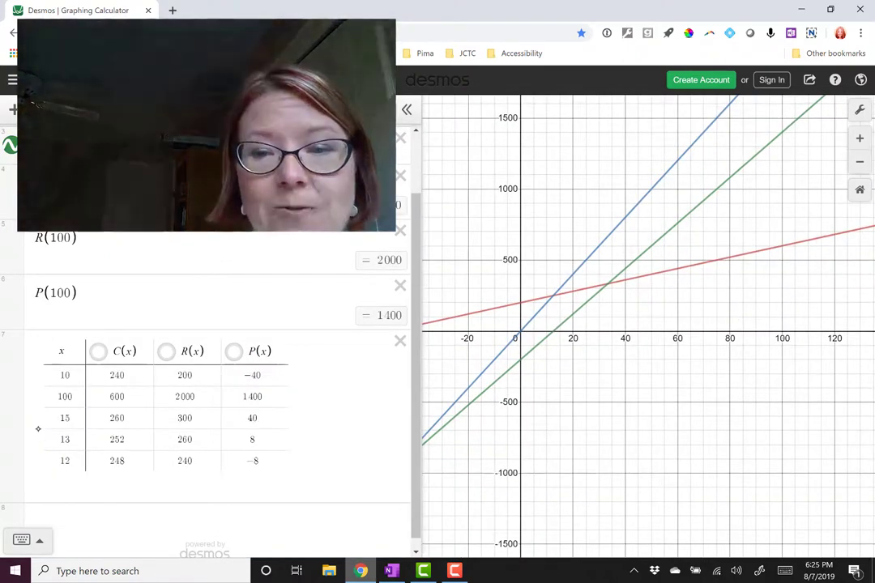
pyautogui.click(554, 332)
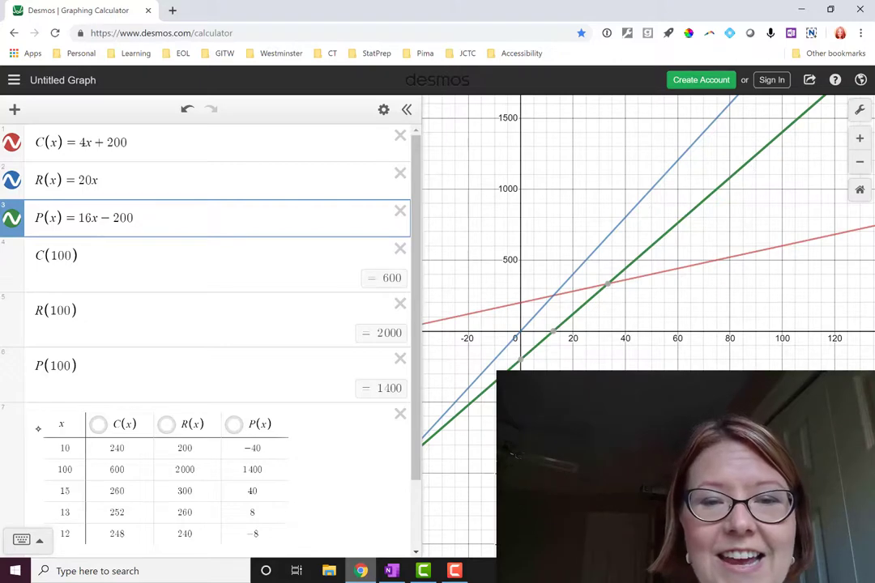
pyautogui.scroll(-2, 37, 429)
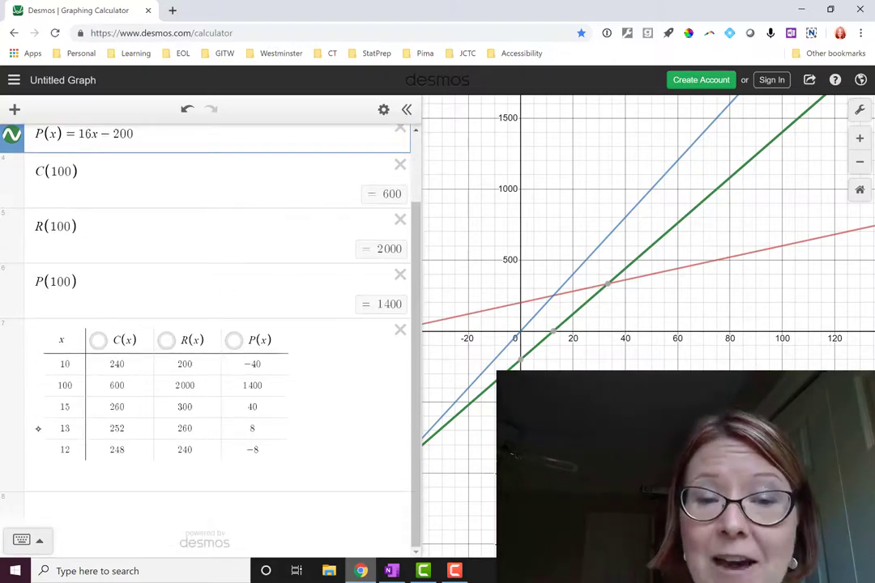